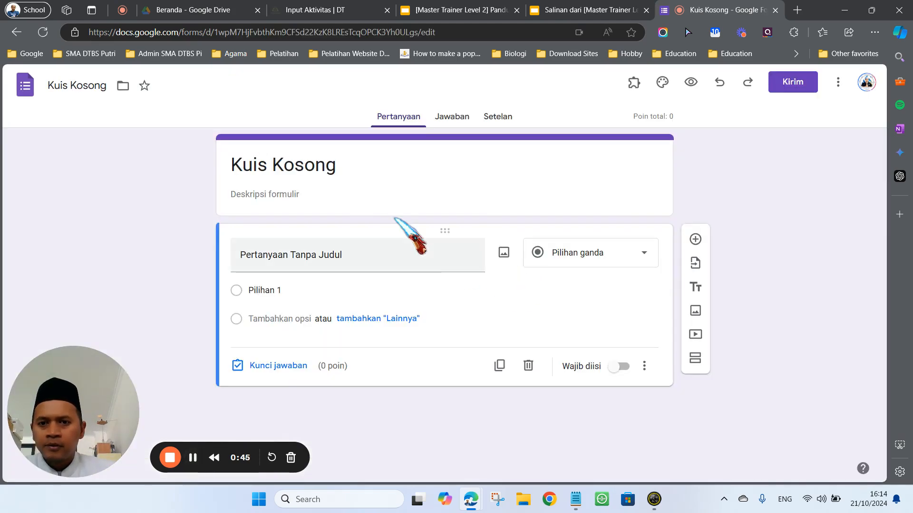
# - Replace the form's title with "Home Alone"
pyautogui.click(349, 170)
pyautogui.tripleClick(346, 169)
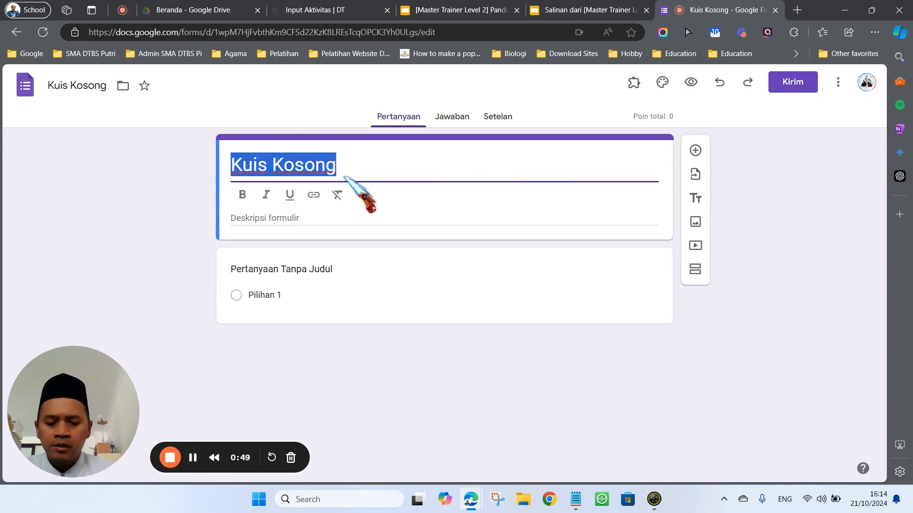
pyautogui.write('Se')
pyautogui.press('BackSpace')
pyautogui.press('BackSpace')
pyautogui.write('Home Alone')
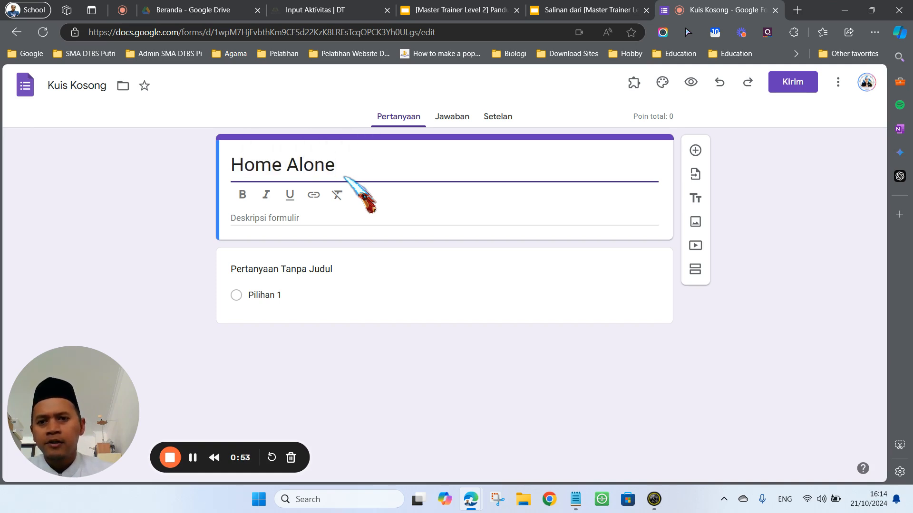
# - Copy the story paragraph starting "Ibumu harus lari ke toko" from the notes file into the first question's text
pyautogui.click(575, 500)
pyautogui.moveTo(660, 378); pyautogui.dragTo(491, 358)
pyautogui.hotkey('ctrl', 'c')
pyautogui.click(329, 266)
pyautogui.click(316, 257)
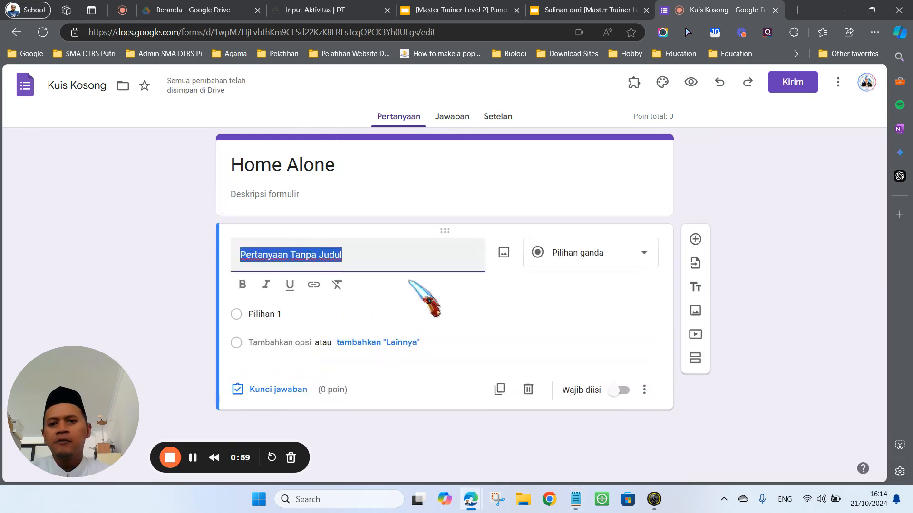
pyautogui.hotkey('ctrl', 'v')
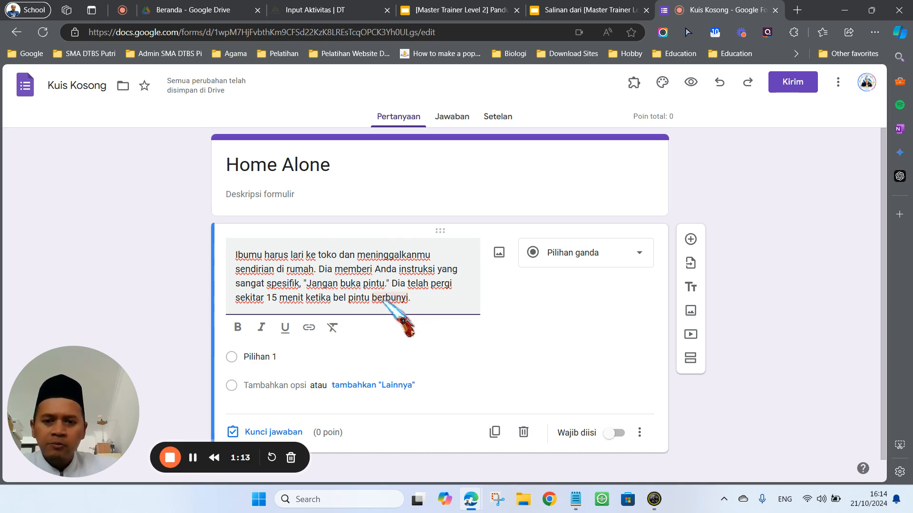
# - Copy "Anda membuka pintu saat bel berbunyi" from the notes file into the question's first answer option
pyautogui.scroll(-1, 383, 301)
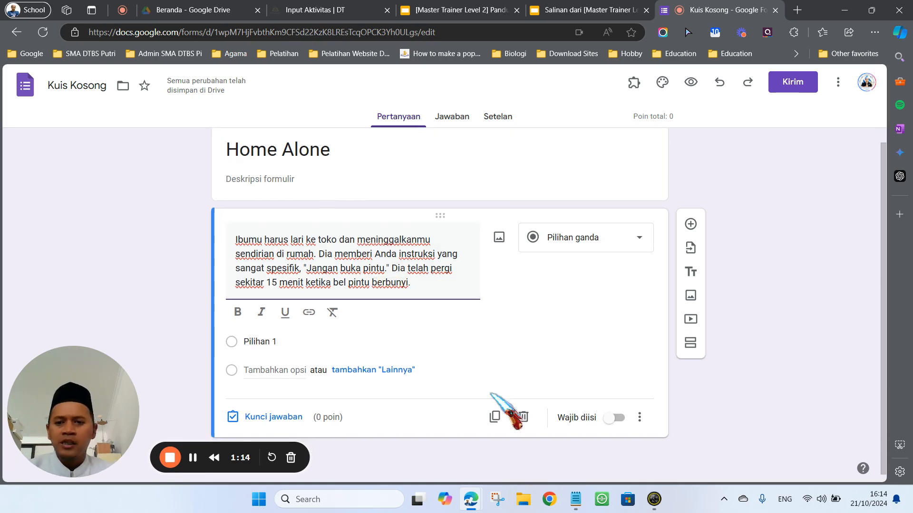
pyautogui.click(575, 500)
pyautogui.click(676, 386)
pyautogui.moveTo(655, 397); pyautogui.dragTo(472, 393)
pyautogui.hotkey('ctrl', 'c')
pyautogui.click(277, 332)
pyautogui.hotkey('ctrl', 'v')
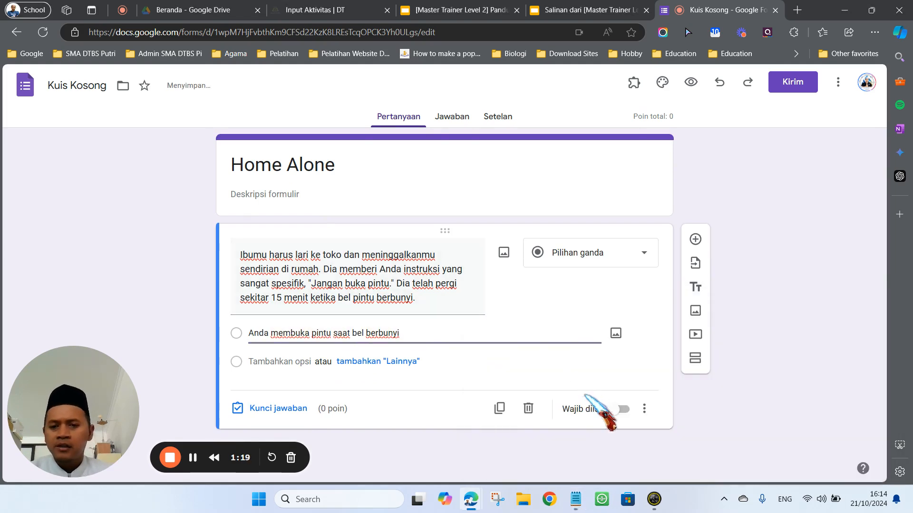
# - Add a second answer option, "Anda mendengar ibu anda dan tidak membuka pintu", copied from the notes file
pyautogui.click(575, 506)
pyautogui.moveTo(718, 405); pyautogui.dragTo(481, 406)
pyautogui.hotkey('ctrl', 'c')
pyautogui.click(285, 361)
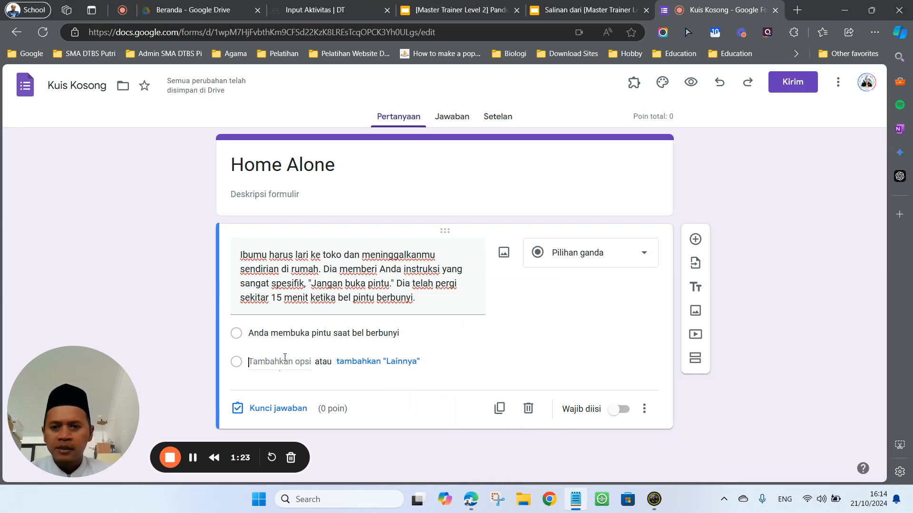
pyautogui.hotkey('ctrl', 'v')
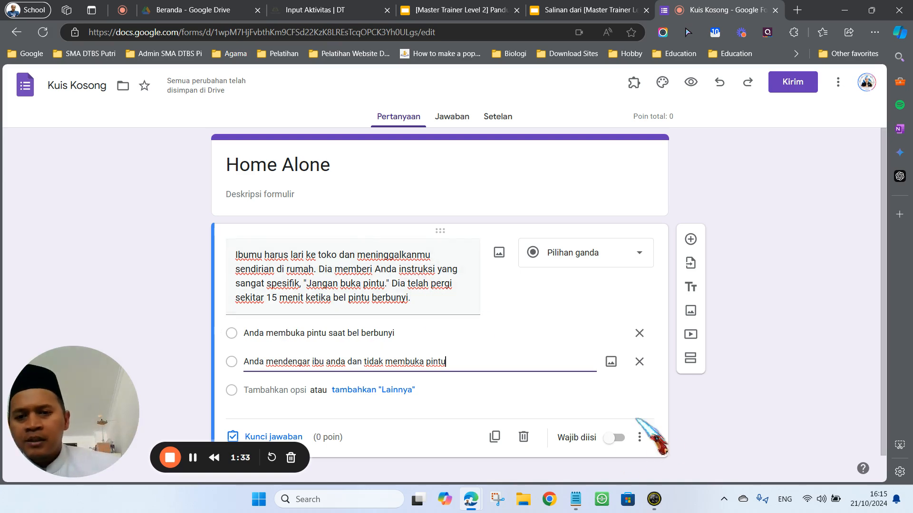
# - Add a new section after the question and title it "Anda Membuka Pintu"
pyautogui.scroll(-1, 665, 378)
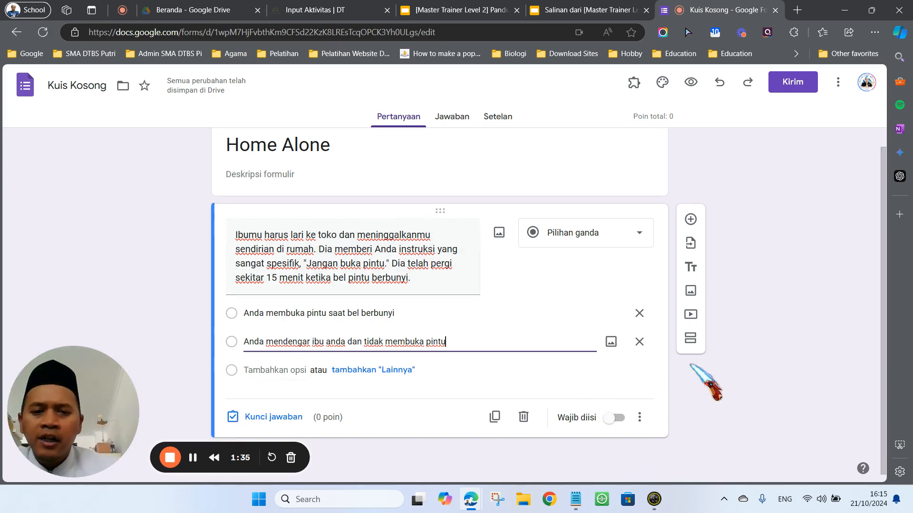
pyautogui.click(690, 336)
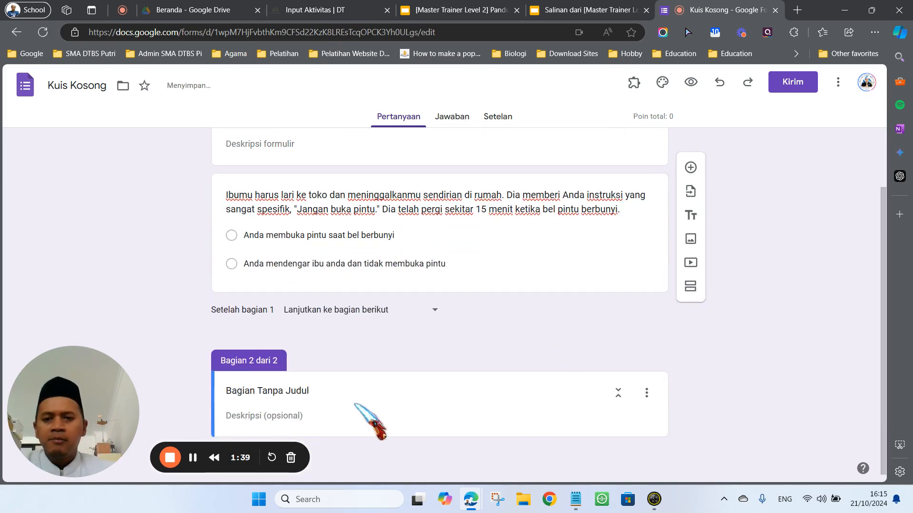
pyautogui.click(367, 393)
pyautogui.hotkey('ctrl', 'a')
pyautogui.write('Anda Membuka Pintu')
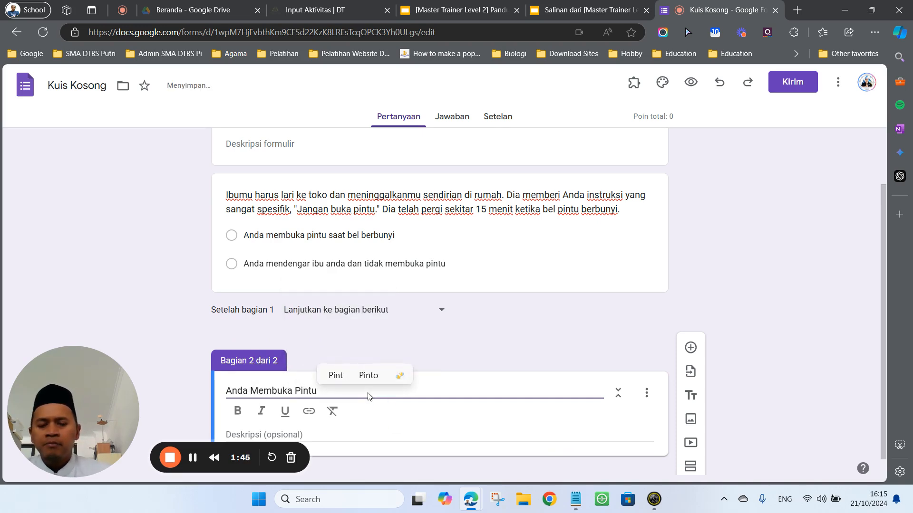
# - Add a third section and title it "Anda Tidak Membuka Pintu"
pyautogui.click(690, 466)
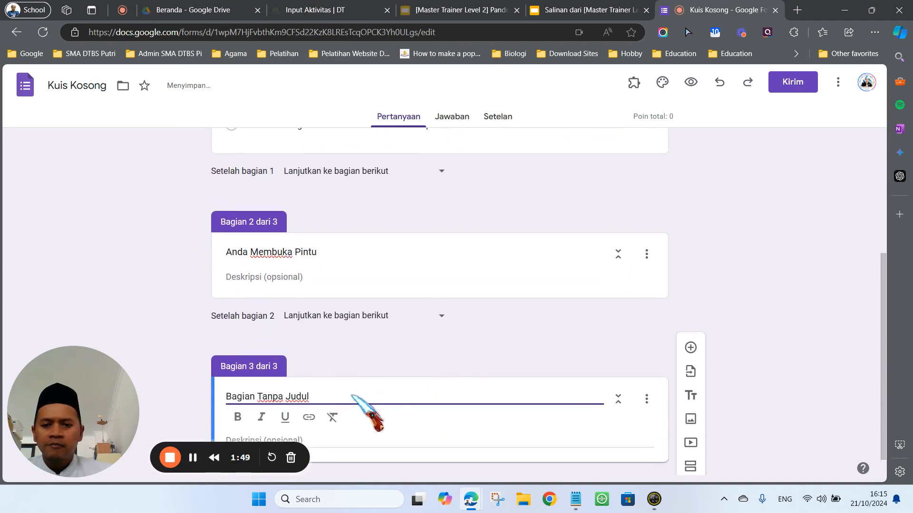
pyautogui.hotkey('ctrl', 'a')
pyautogui.write('Anda Tidak M')
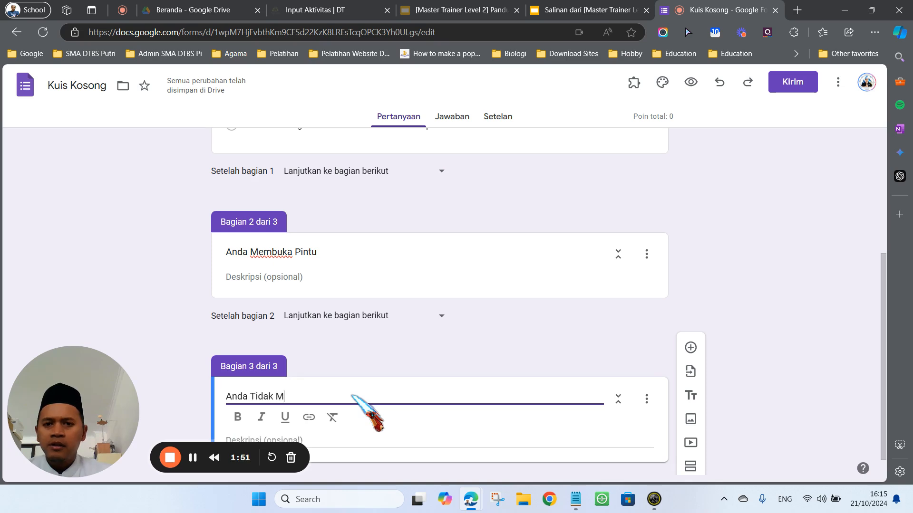
pyautogui.write('embuka Pintu')
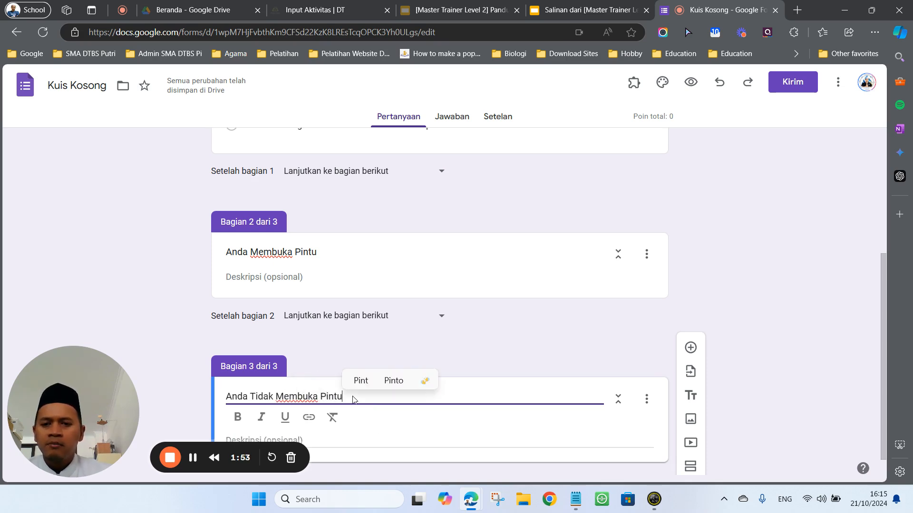
pyautogui.click(418, 256)
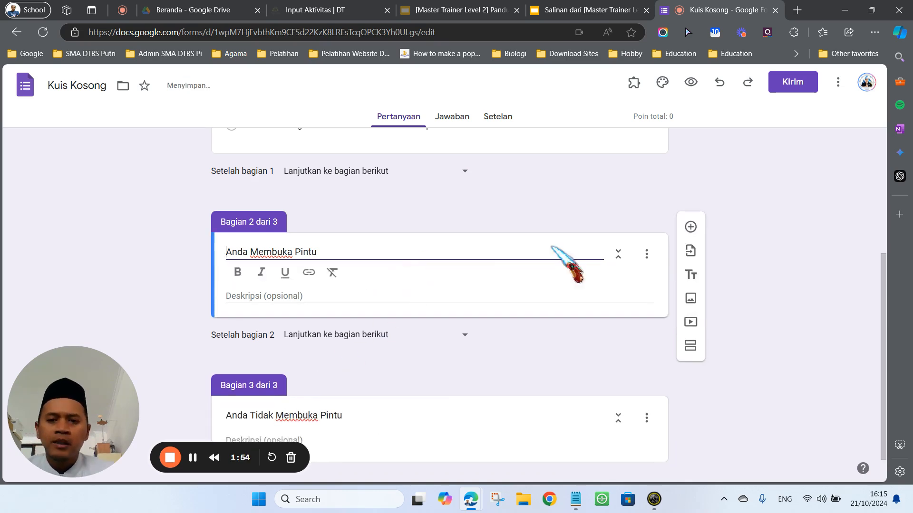
pyautogui.click(690, 227)
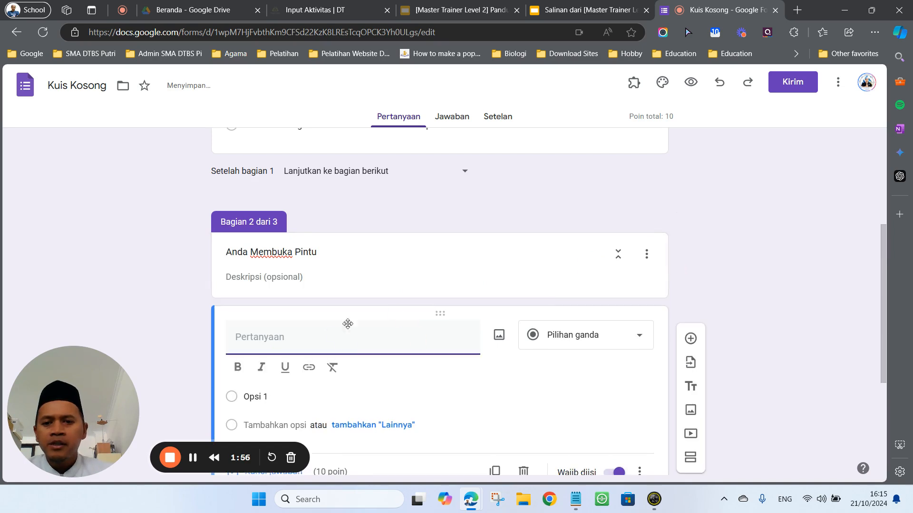
pyautogui.click(497, 334)
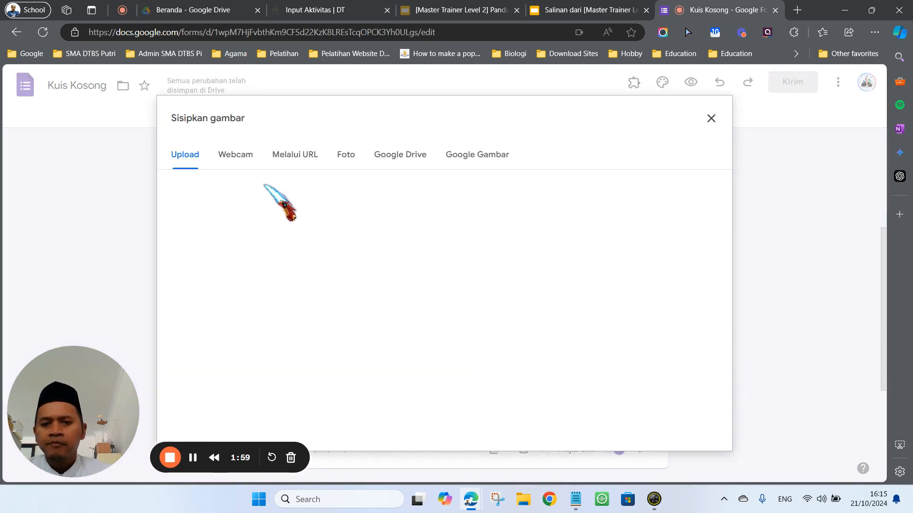
pyautogui.click(711, 119)
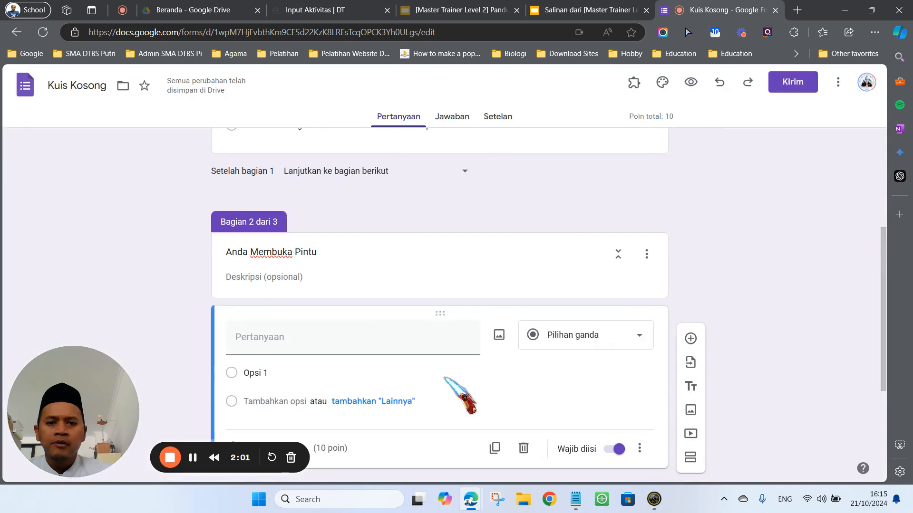
pyautogui.click(523, 449)
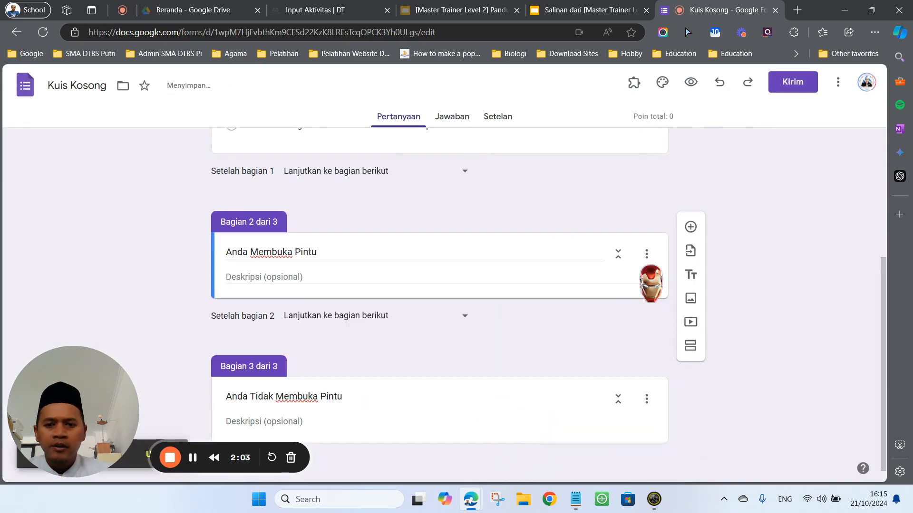
# - Start inserting an image in the "Anda Membuka Pintu" section and search Google Drive for "thief"
pyautogui.click(694, 298)
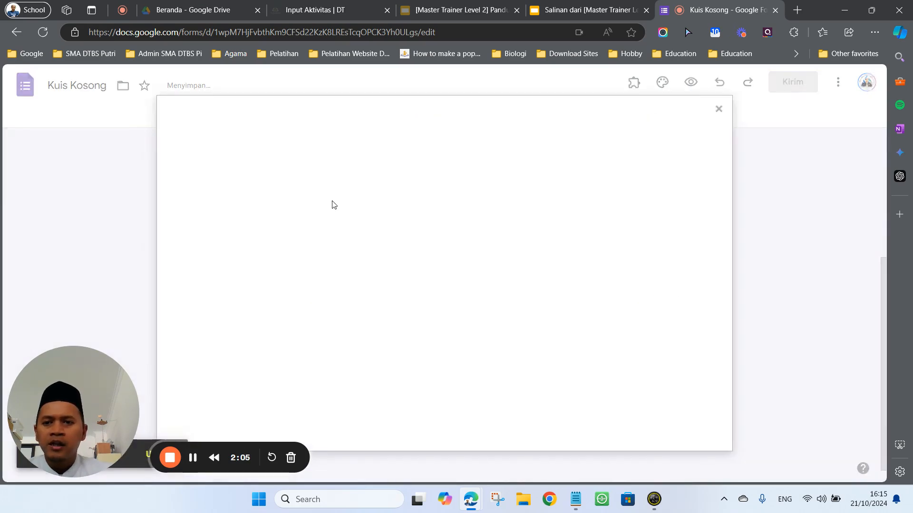
pyautogui.click(397, 164)
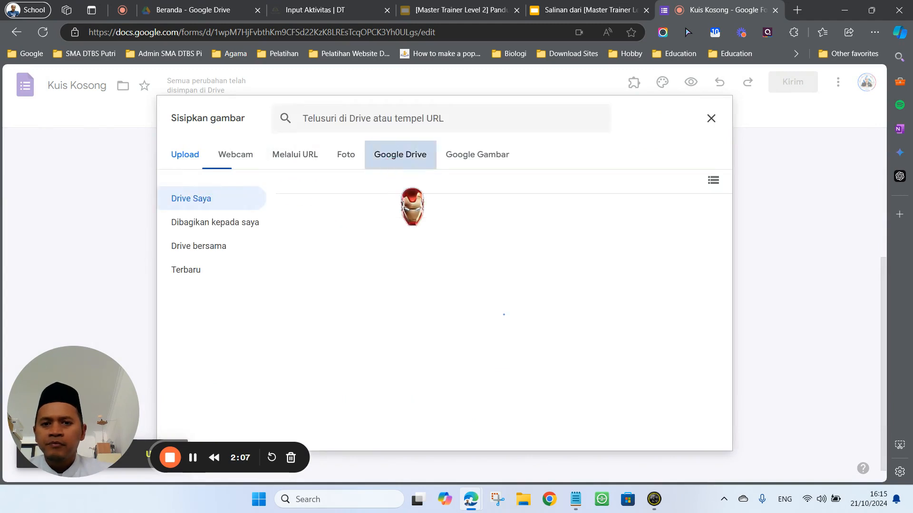
pyautogui.click(423, 120)
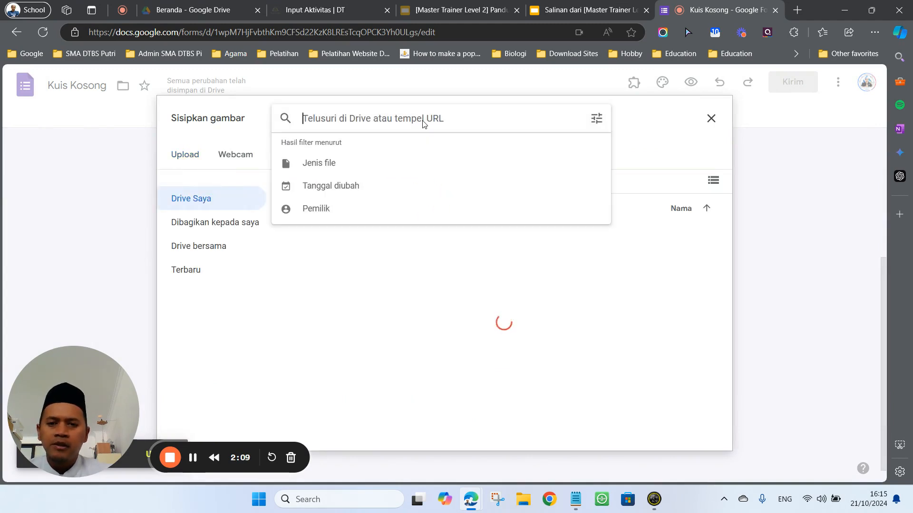
pyautogui.write('thief')
pyautogui.press('Return')
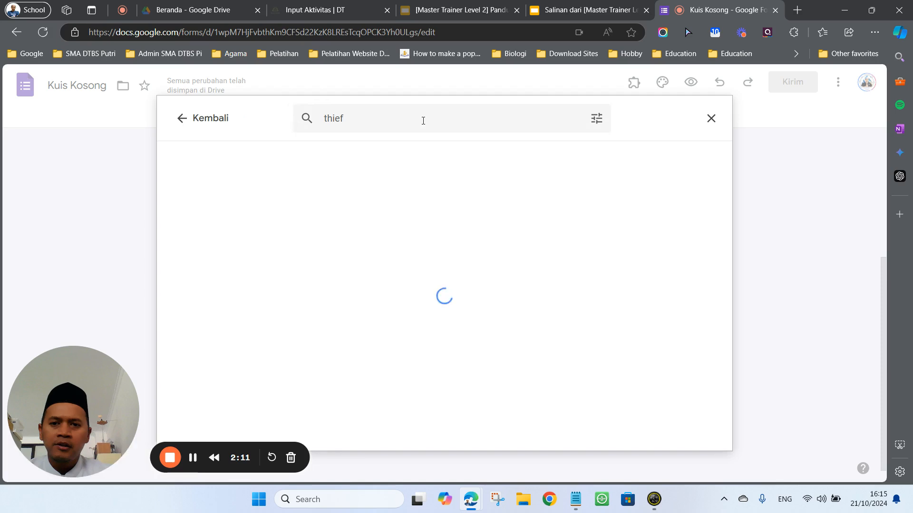
pyautogui.click(183, 119)
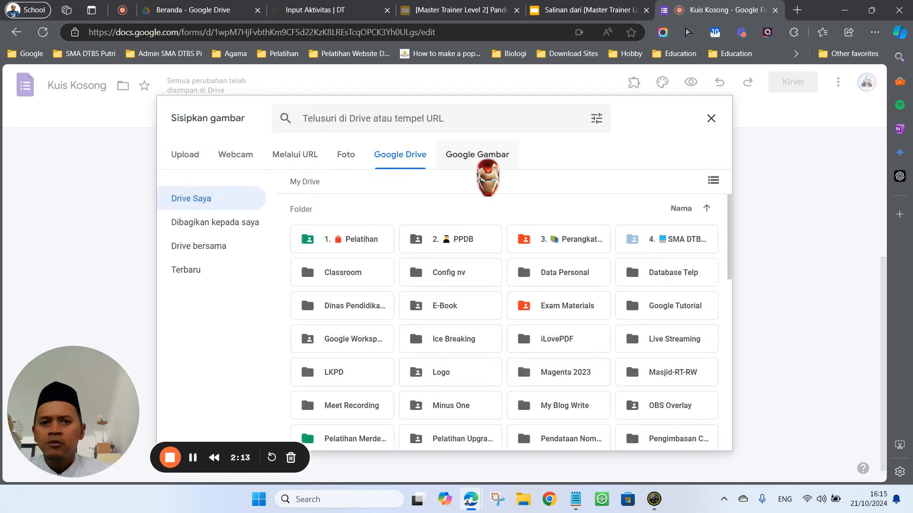
# - Search Google Images for "thief" and insert the grinning cartoon thief with the green sack into the "Anda Membuka Pintu" section
pyautogui.click(476, 154)
pyautogui.write('thief')
pyautogui.press('Return')
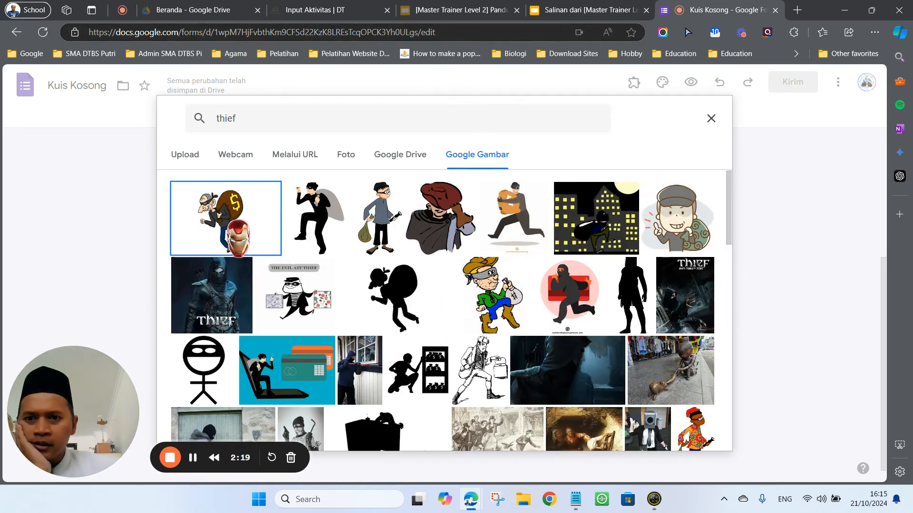
pyautogui.click(689, 233)
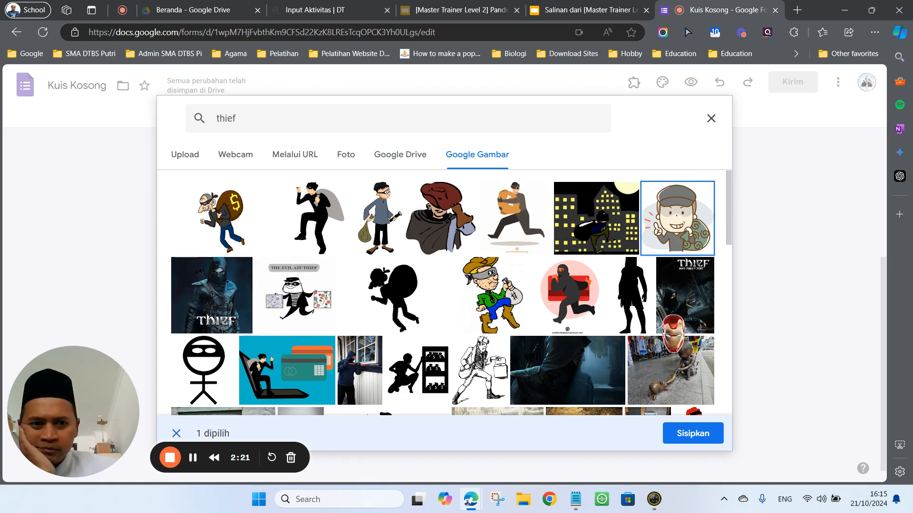
pyautogui.click(690, 432)
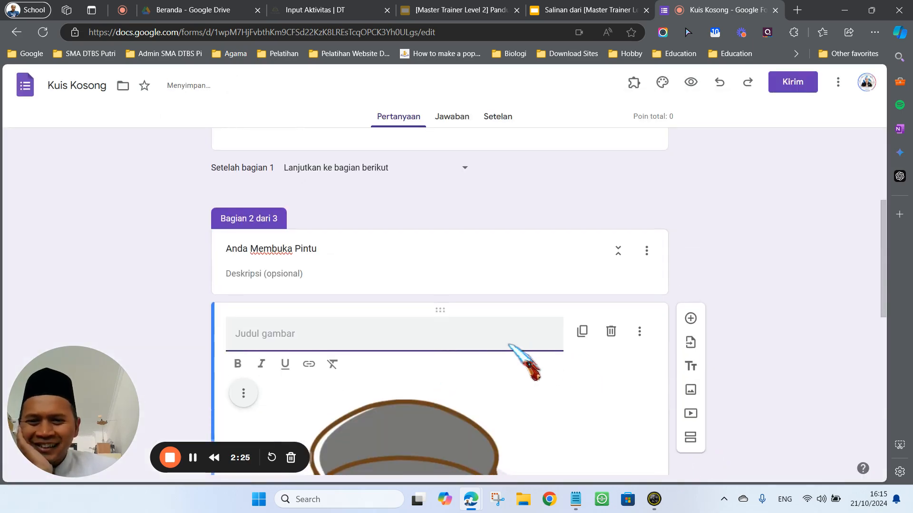
# - Search Google Images for "mother" and insert the cartoon mother holding a baby into the "Anda Tidak Membuka Pintu" section
pyautogui.scroll(-8, 523, 362)
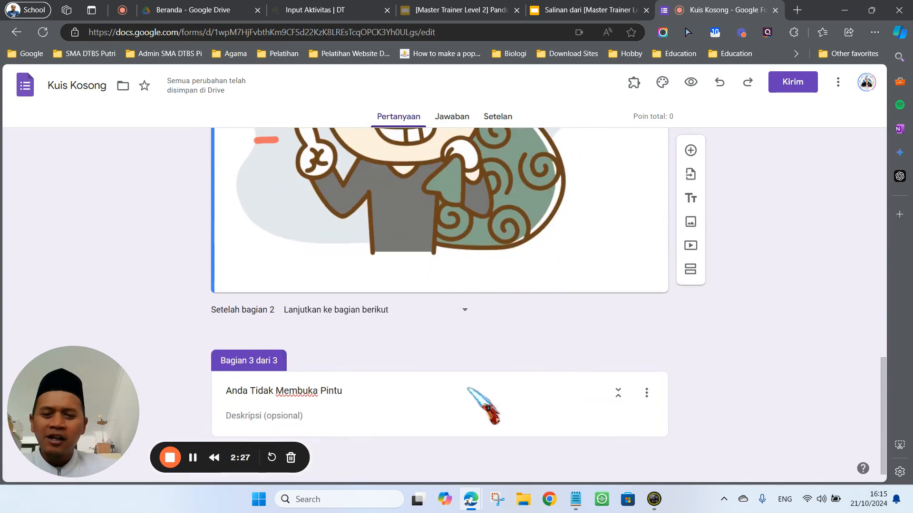
pyautogui.click(479, 389)
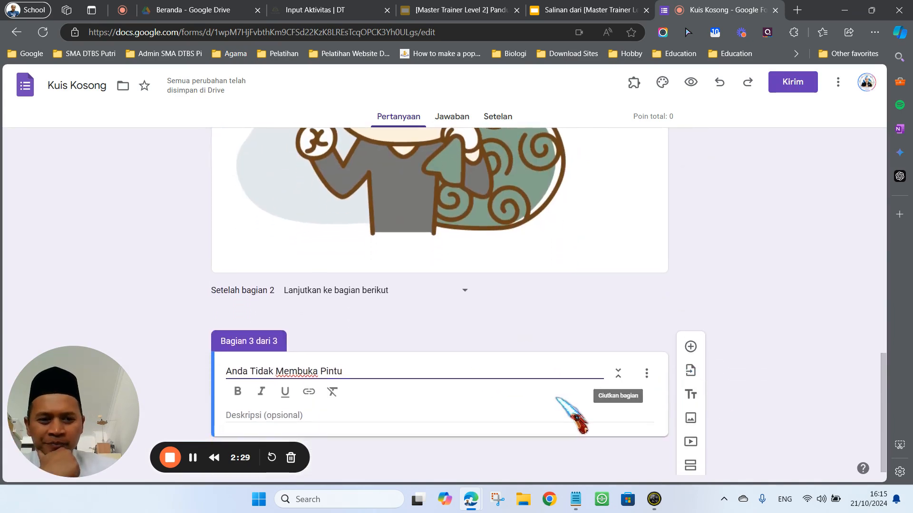
pyautogui.click(690, 420)
pyautogui.click(345, 119)
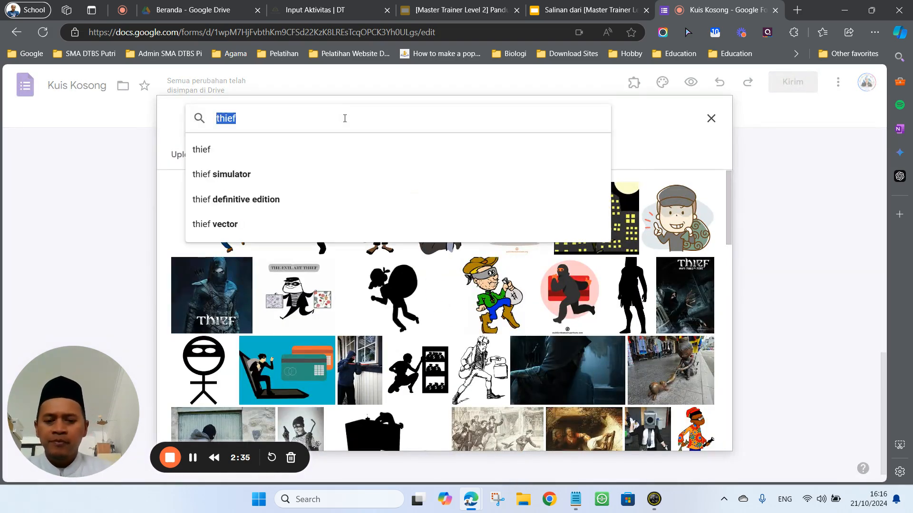
pyautogui.write('mother')
pyautogui.press('Return')
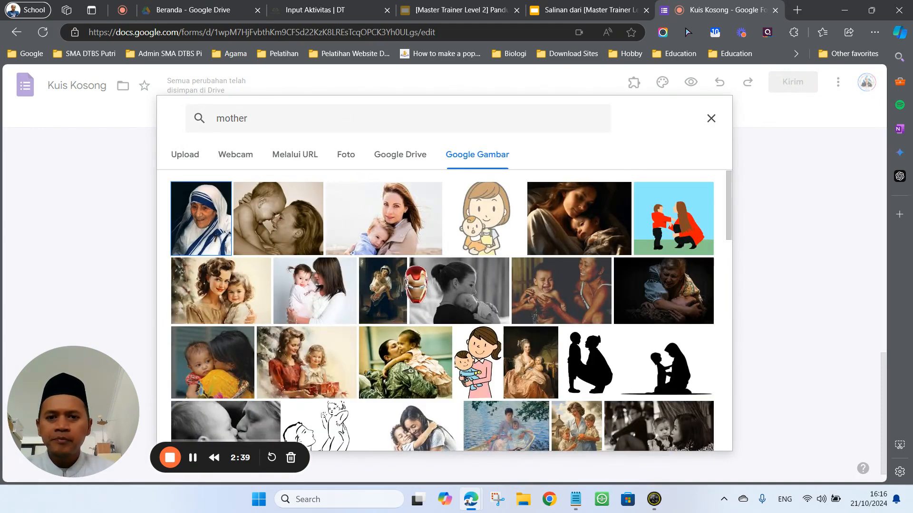
pyautogui.click(490, 247)
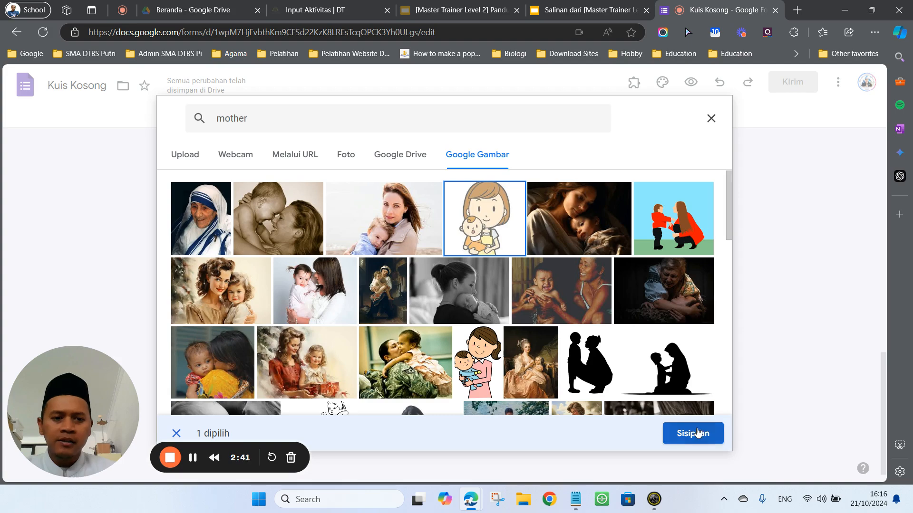
pyautogui.click(696, 433)
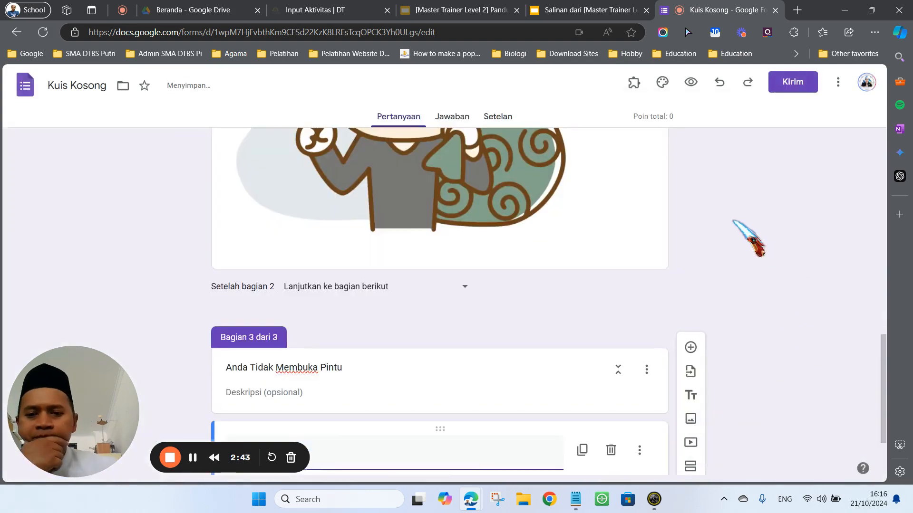
# - Make the opening "Home Alone" question required and enable "Buka bagian berdasarkan jawaban" for it
pyautogui.scroll(-8, 737, 228)
pyautogui.scroll(1, 453, 291)
pyautogui.scroll(15, 453, 291)
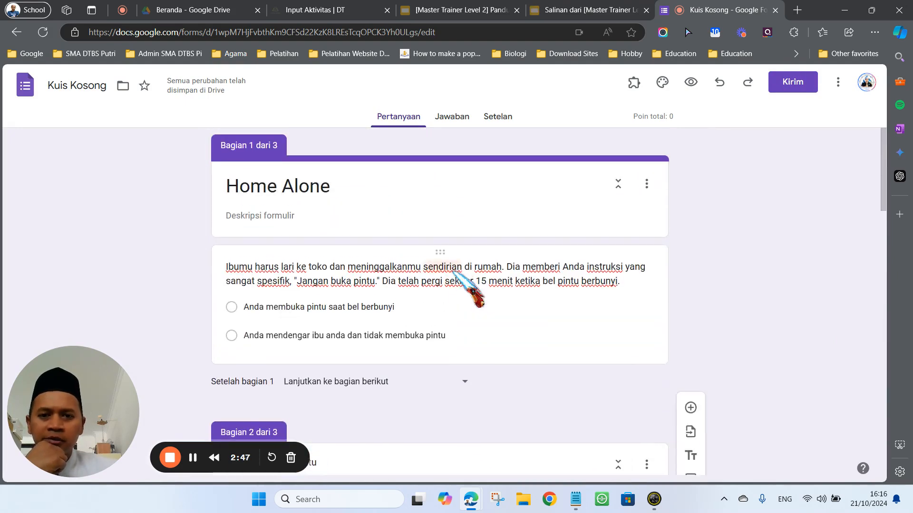
pyautogui.click(498, 295)
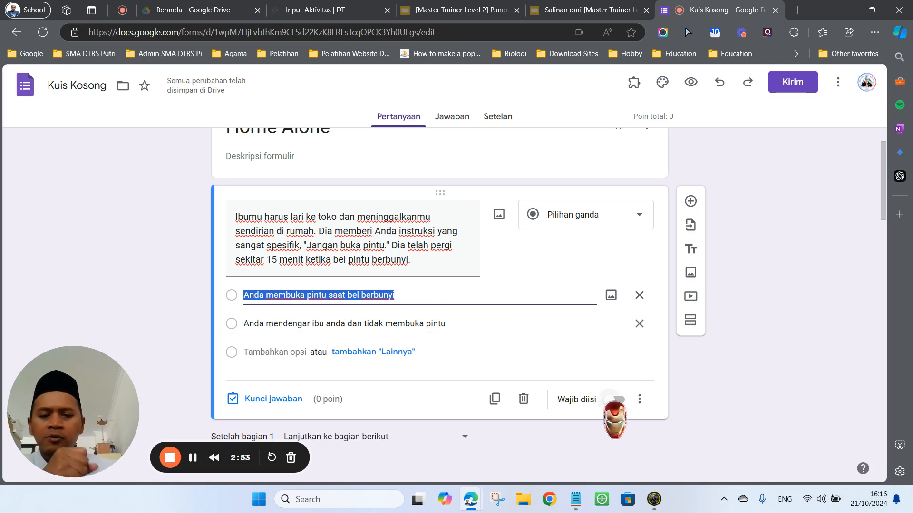
pyautogui.scroll(-1, 615, 421)
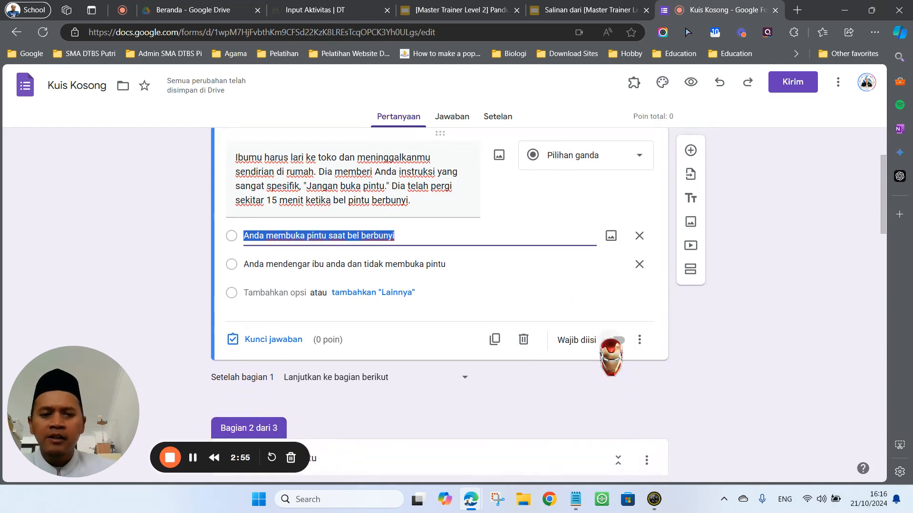
pyautogui.click(617, 341)
pyautogui.click(640, 339)
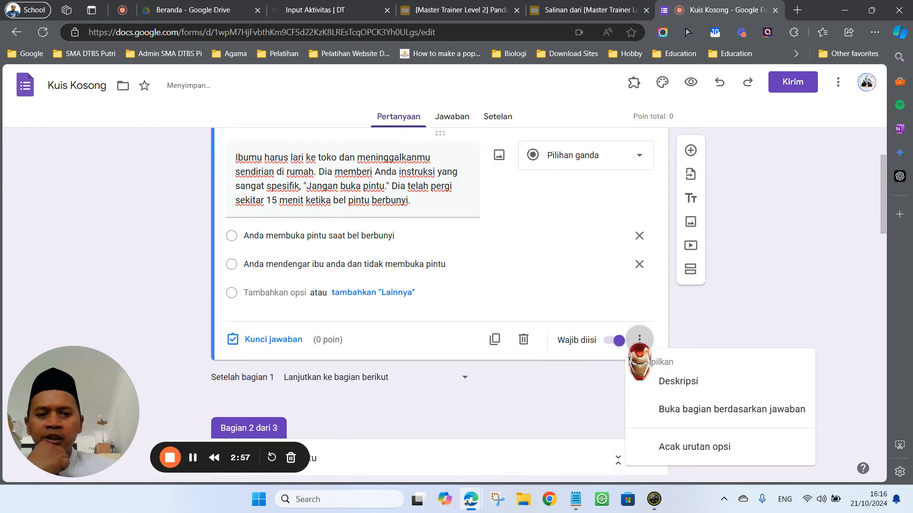
pyautogui.click(695, 409)
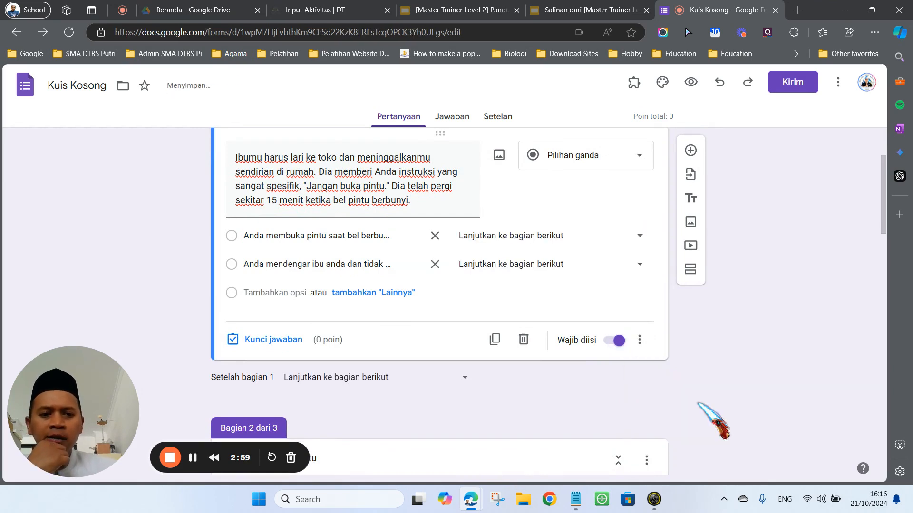
# - Route the door-opening answer to section 2 "Anda Membuka Pintu" and the other answer to section 3 "Anda Tidak Membuka Pintu"
pyautogui.click(543, 236)
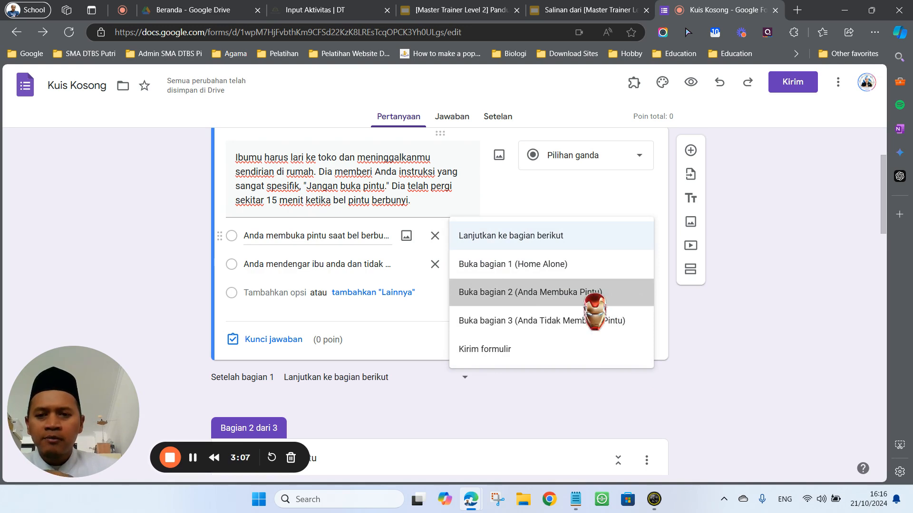
pyautogui.click(530, 292)
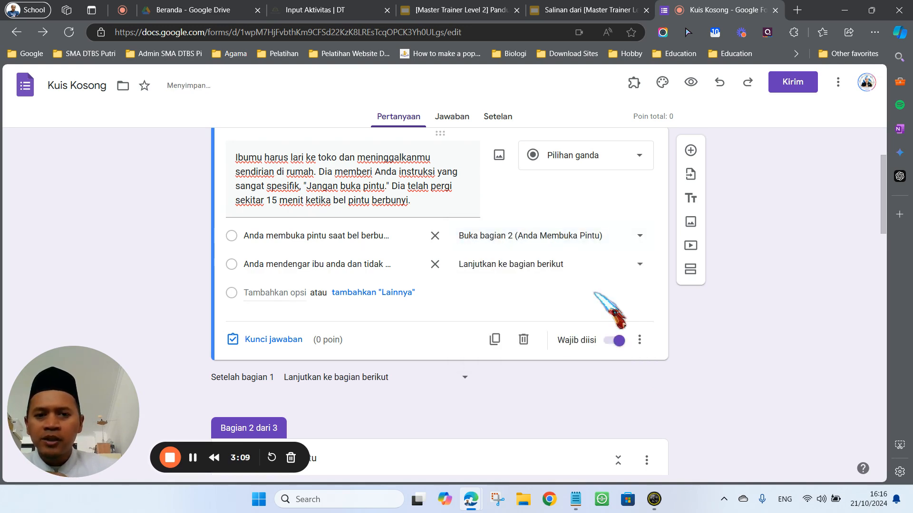
pyautogui.scroll(-6, 591, 293)
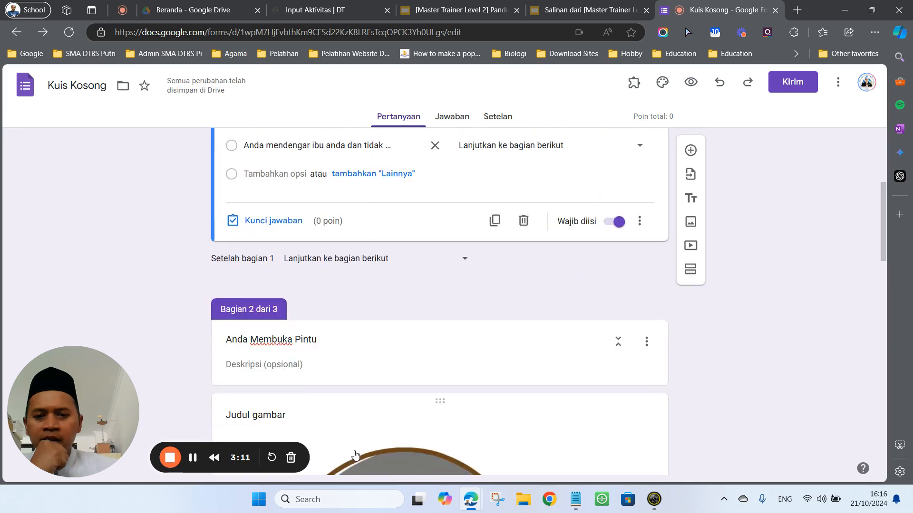
pyautogui.scroll(5, 448, 418)
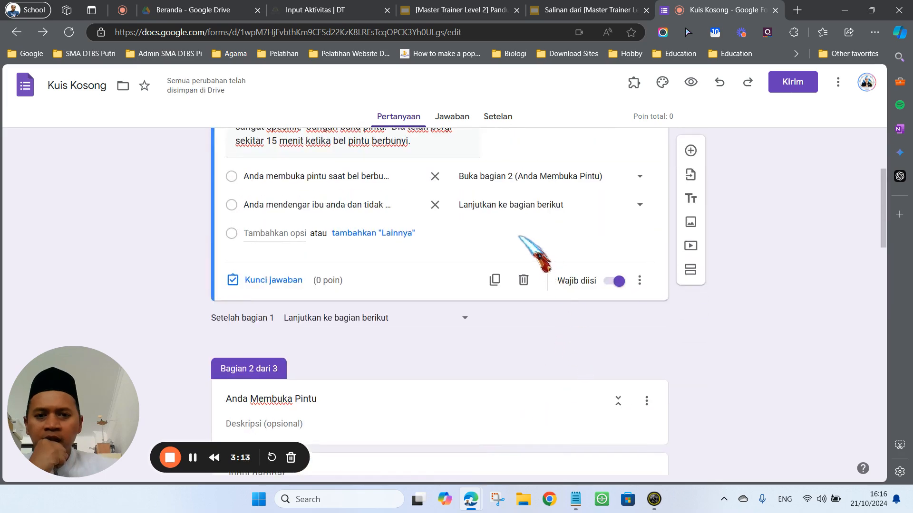
pyautogui.click(542, 214)
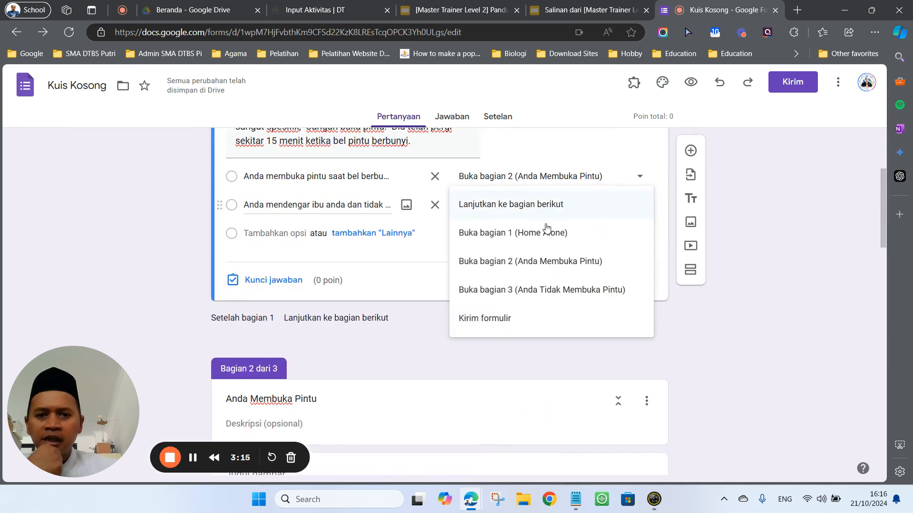
pyautogui.click(590, 289)
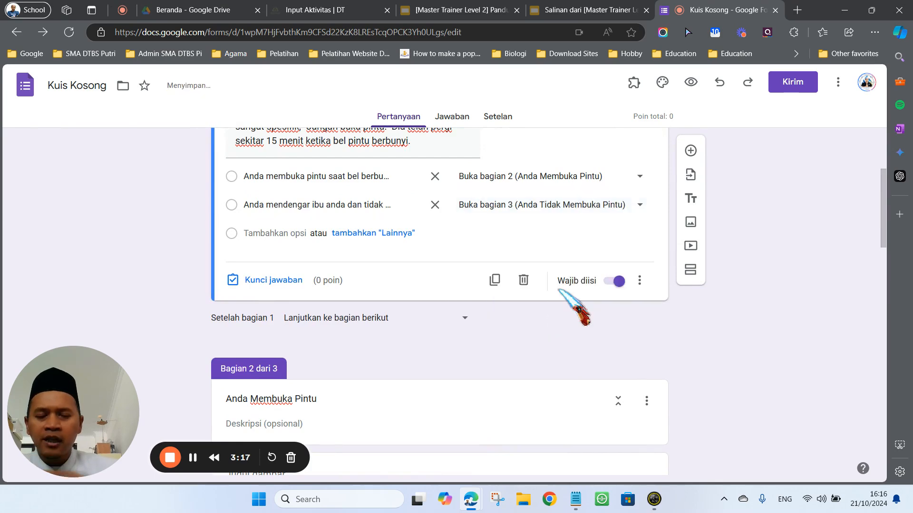
# - Preview the form and test the branch for the answer "Anda membuka pintu saat bel berbunyi"
pyautogui.scroll(-12, 559, 309)
pyautogui.scroll(12, 586, 317)
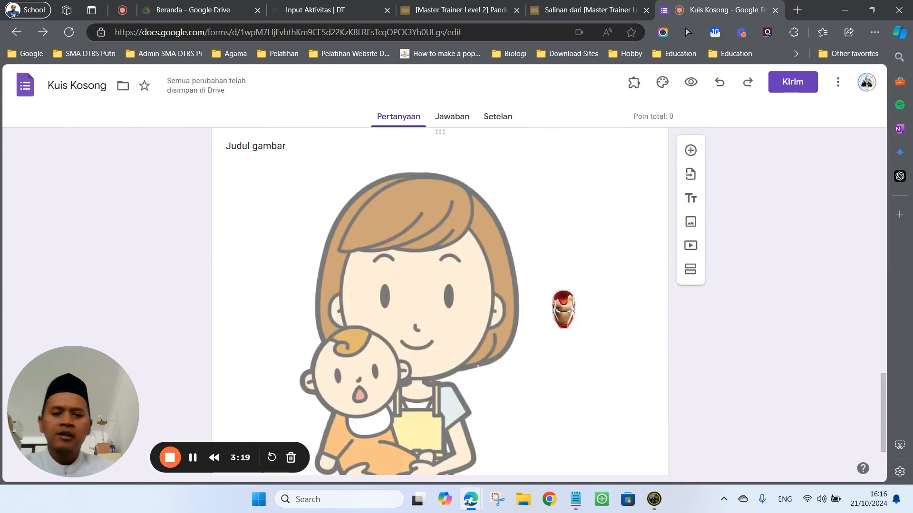
pyautogui.scroll(2, 568, 289)
pyautogui.scroll(-1, 584, 322)
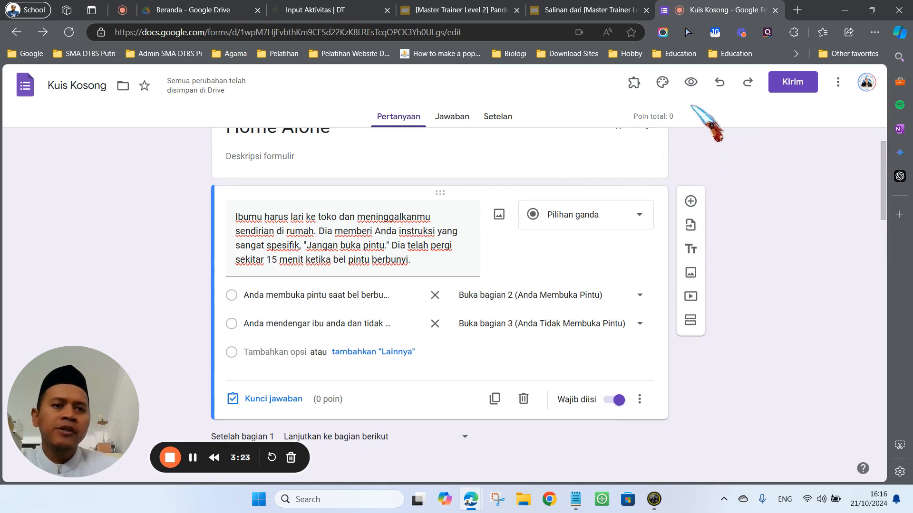
pyautogui.click(691, 83)
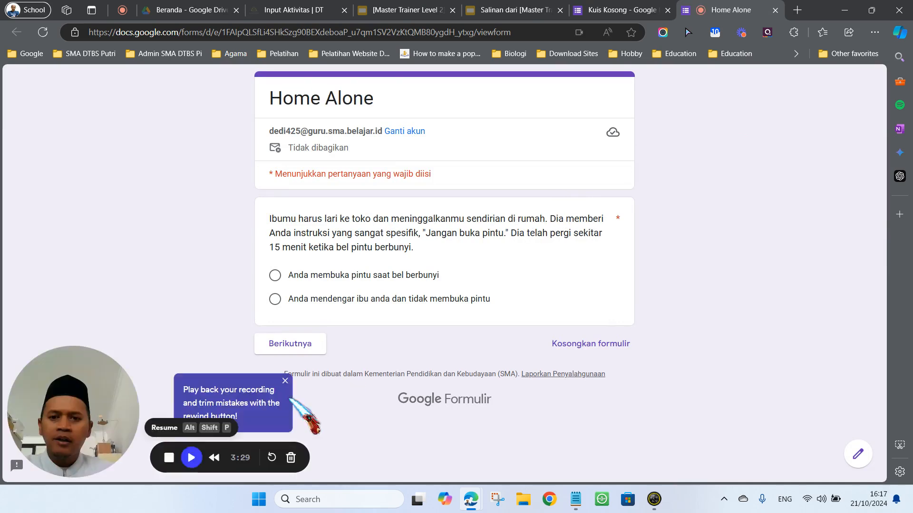
pyautogui.click(376, 275)
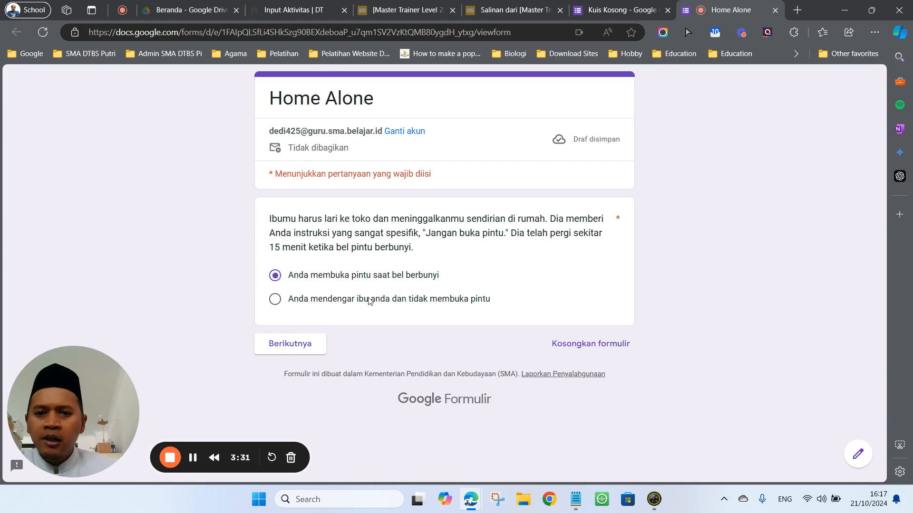
pyautogui.click(296, 347)
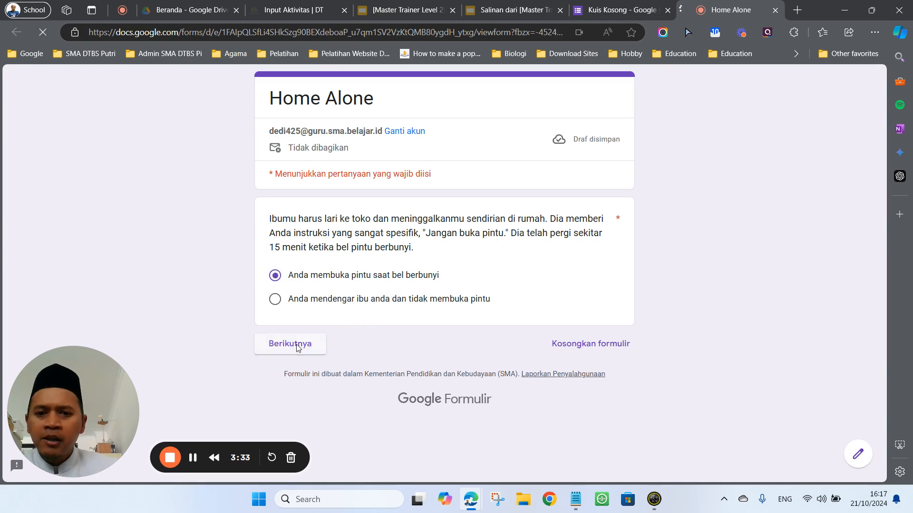
pyautogui.scroll(-3, 430, 357)
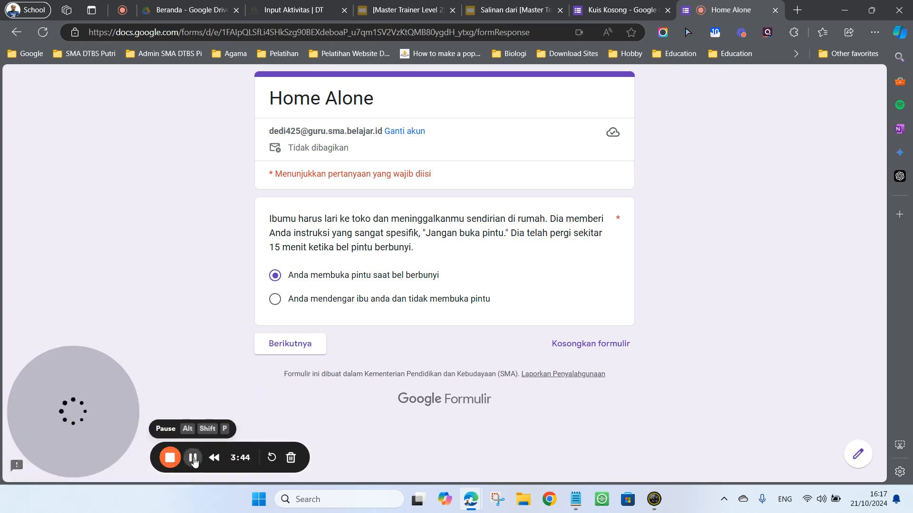
# - Test the branch for the answer "Anda mendengar ibu anda dan tidak membuka pintu" and close the preview
pyautogui.click(403, 300)
pyautogui.click(307, 349)
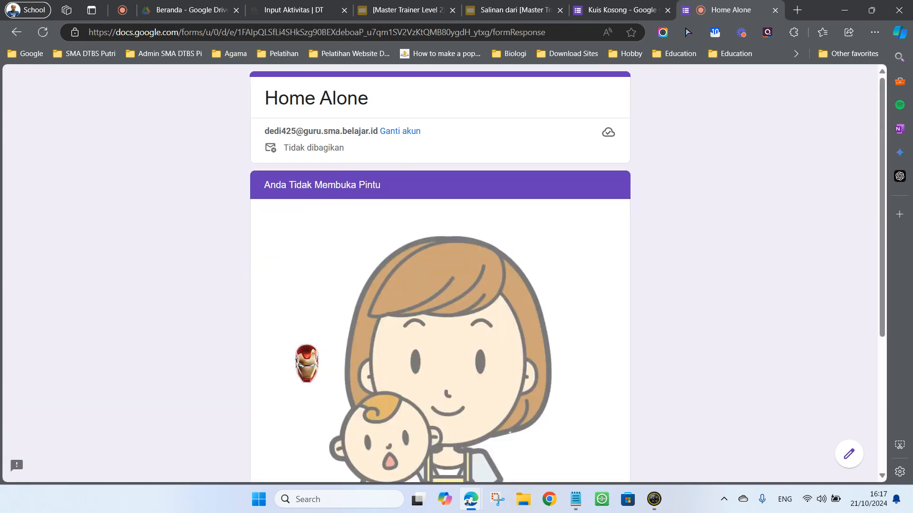
pyautogui.scroll(-4, 355, 359)
pyautogui.scroll(1, 378, 333)
pyautogui.scroll(-1, 376, 295)
pyautogui.scroll(-1, 374, 290)
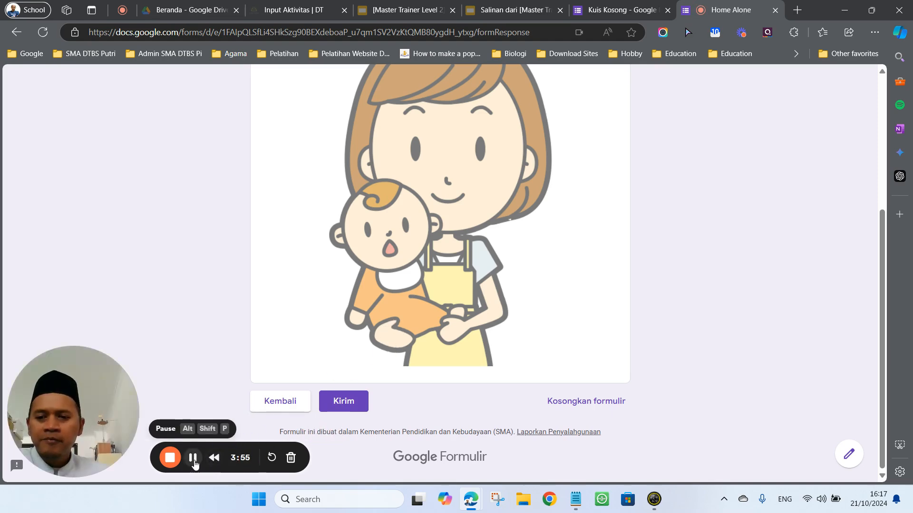
pyautogui.hotkey('ctrl', 'w')
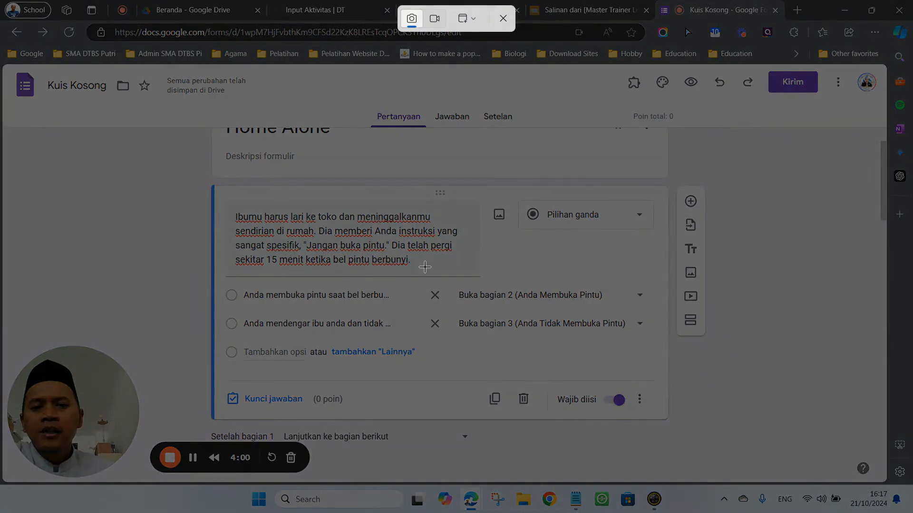
# - Capture the form's branching question as a screenshot and paste it enlarged onto slide 12 in Google Slides
pyautogui.press('Escape')
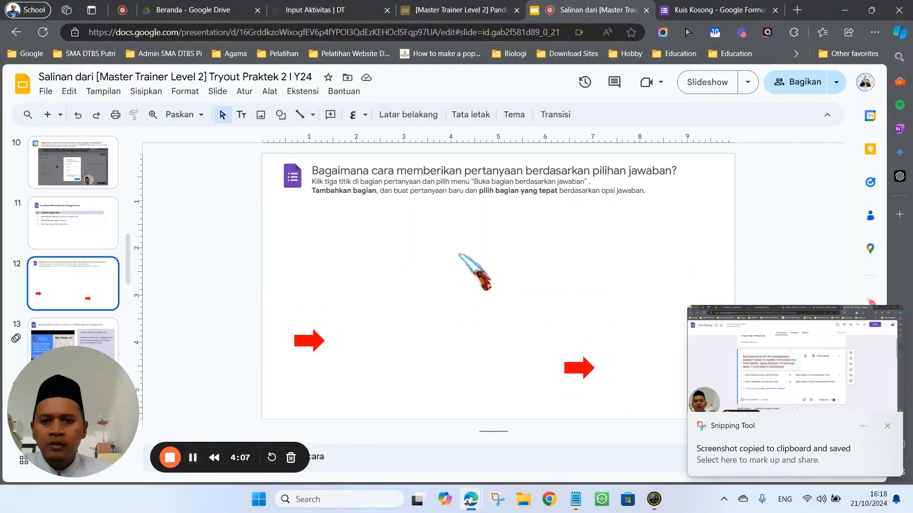
pyautogui.rightClick(473, 271)
pyautogui.click(494, 277)
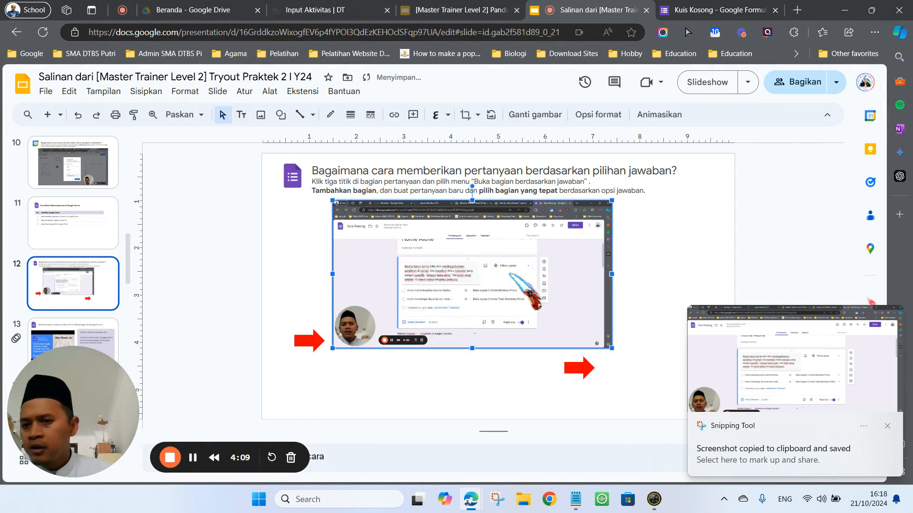
pyautogui.moveTo(612, 348); pyautogui.dragTo(728, 397)
pyautogui.moveTo(519, 308); pyautogui.dragTo(489, 309)
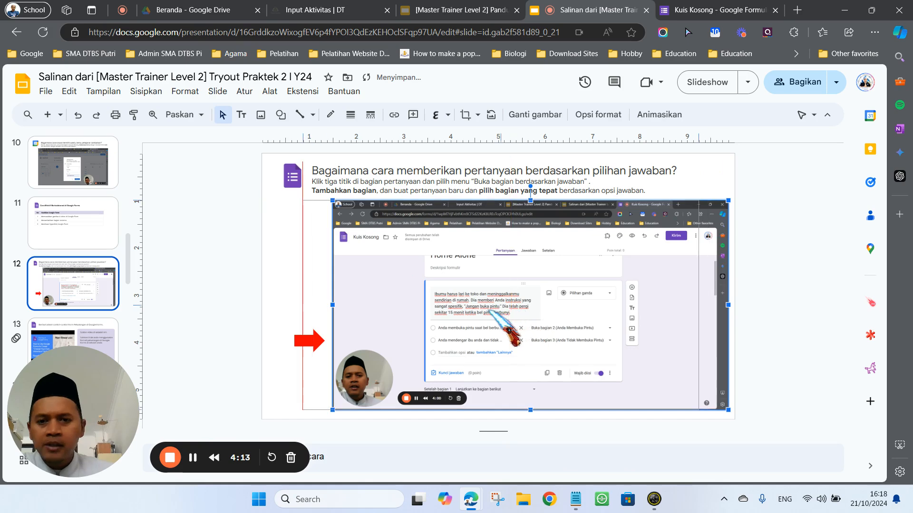
# - Send the pasted form screenshot behind the other objects on slide 12
pyautogui.rightClick(492, 273)
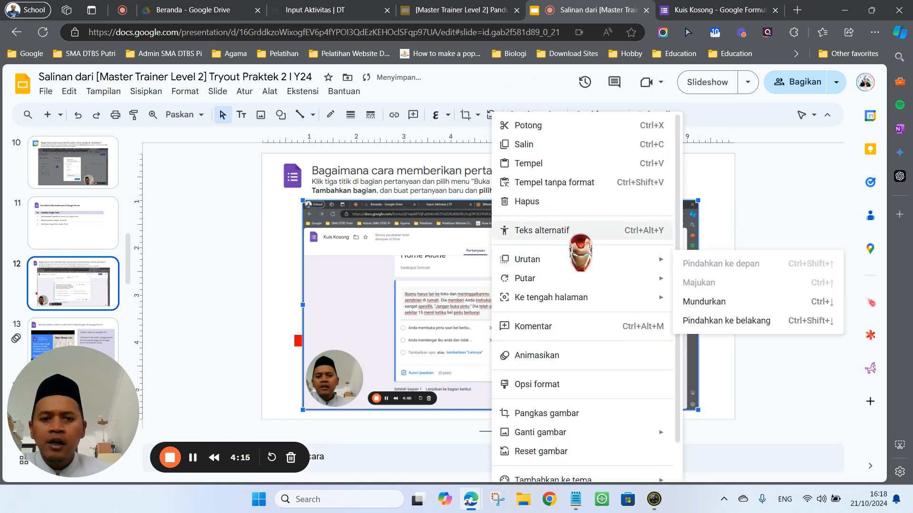
pyautogui.moveTo(584, 260)
pyautogui.click(713, 318)
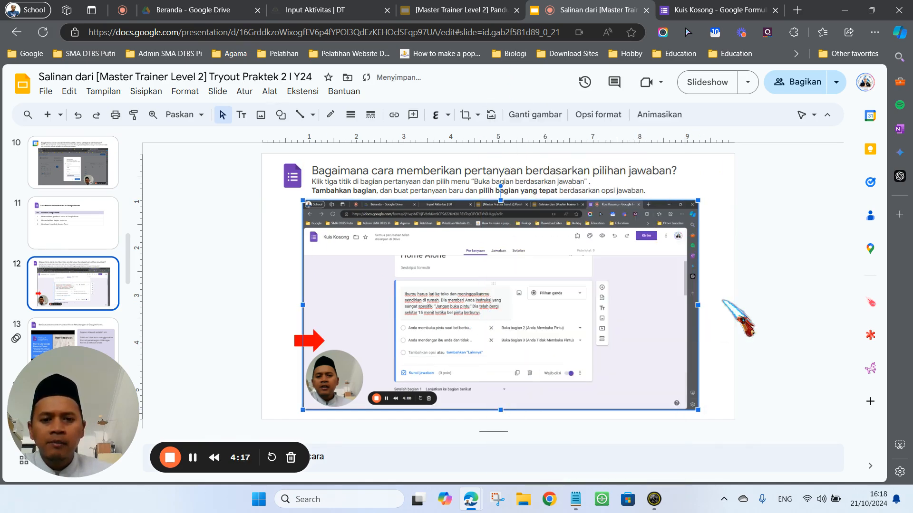
# - Shift the left red arrow on slide 12 inward over the form screenshot, towards the question text
pyautogui.click(317, 341)
pyautogui.moveTo(322, 343); pyautogui.dragTo(390, 329)
pyautogui.moveTo(577, 347); pyautogui.dragTo(484, 330)
pyautogui.moveTo(566, 366); pyautogui.dragTo(520, 387)
# - Bring the right red arrow on slide 12 to the front of the stacking order
pyautogui.click(581, 367)
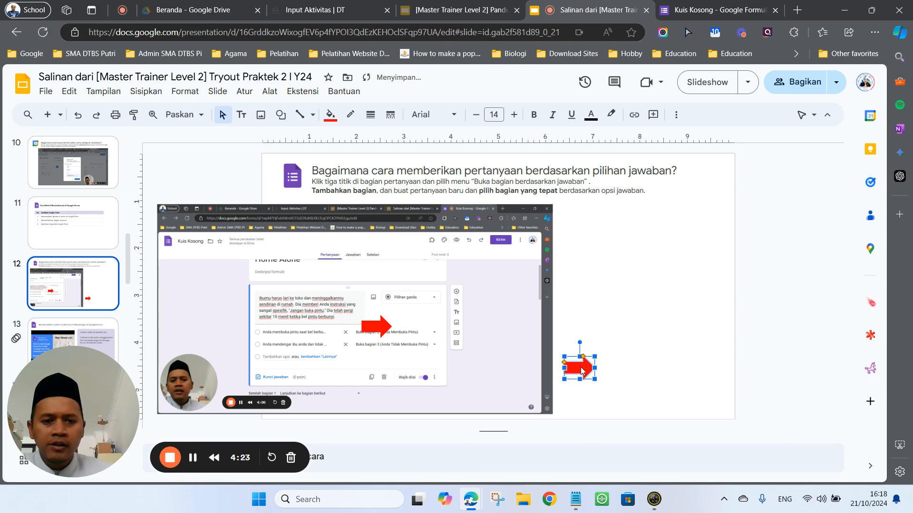
pyautogui.rightClick(588, 371)
pyautogui.moveTo(672, 300)
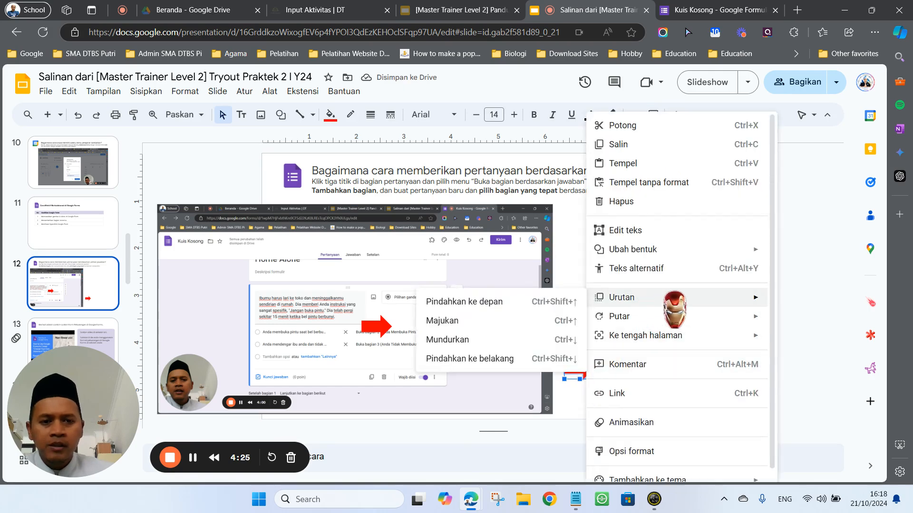
pyautogui.click(542, 308)
# - Recentre the screenshot beneath both arrows and place the right red arrow next to the question's three-dot options icon
pyautogui.moveTo(478, 282); pyautogui.dragTo(600, 320)
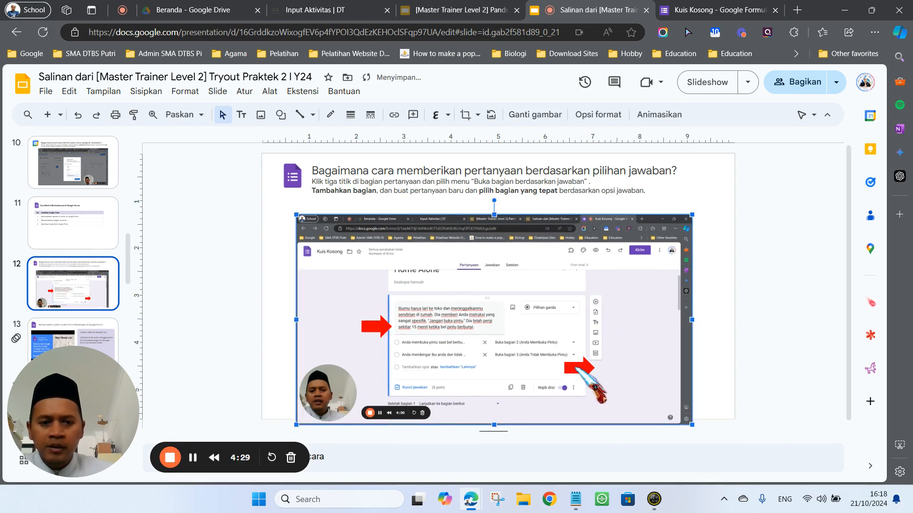
pyautogui.click(583, 368)
pyautogui.moveTo(575, 368); pyautogui.dragTo(554, 389)
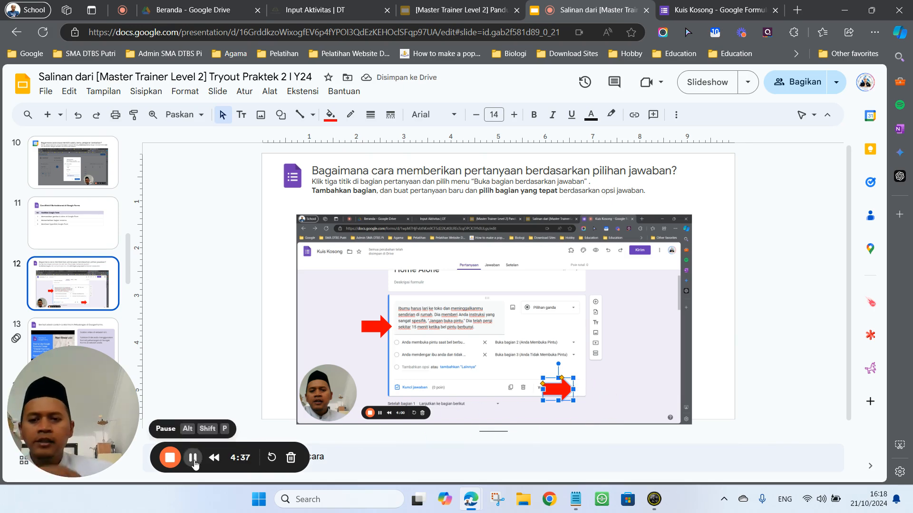
# - Switch to the Kuis Kosong form and capture the question with its options showing "Buka bagian berdasarkan jawaban"
pyautogui.hotkey('ctrl', 'Tab')
pyautogui.click(639, 400)
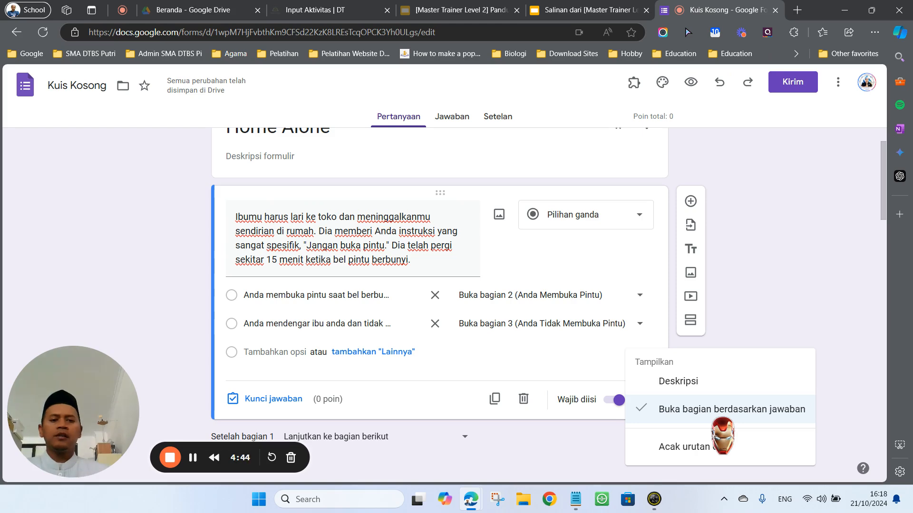
pyautogui.press('super+shift+s')
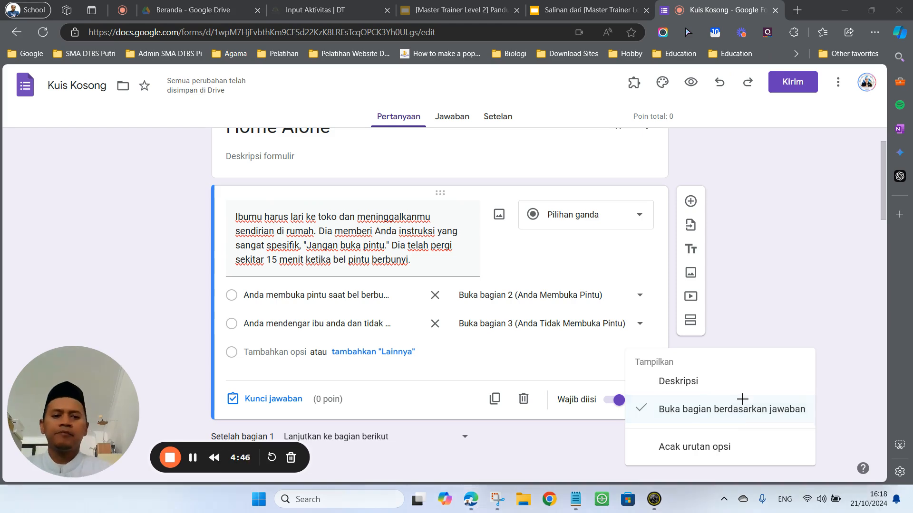
pyautogui.press('Escape')
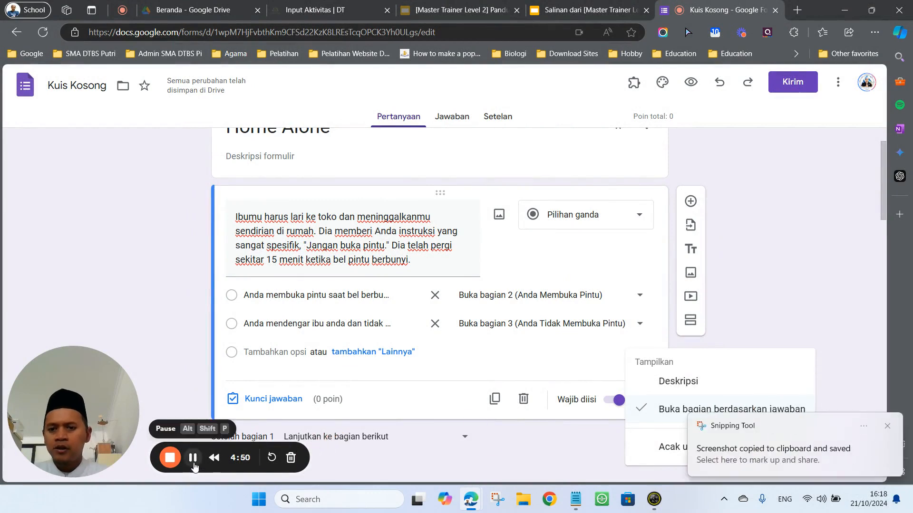
pyautogui.click(192, 458)
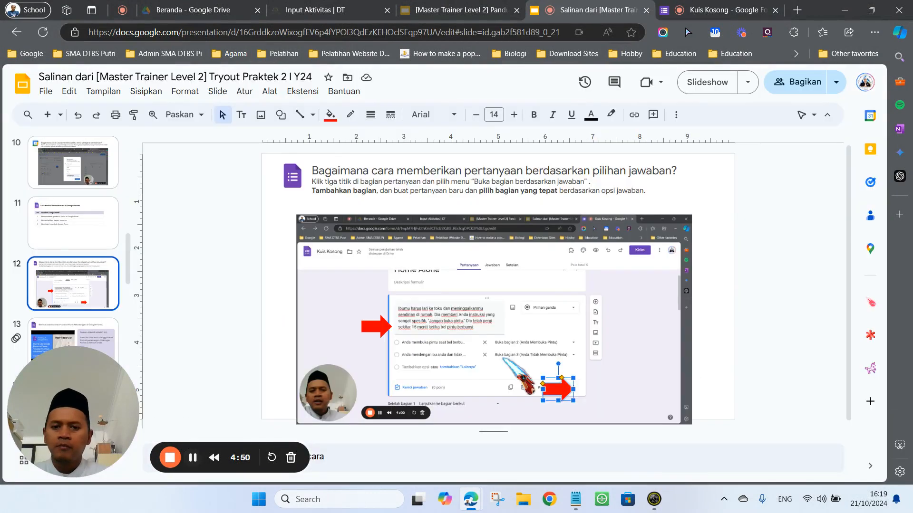
# - Replace the screenshot on slide 12 with the new capture and position it below the heading text
pyautogui.click(506, 333)
pyautogui.press('Delete')
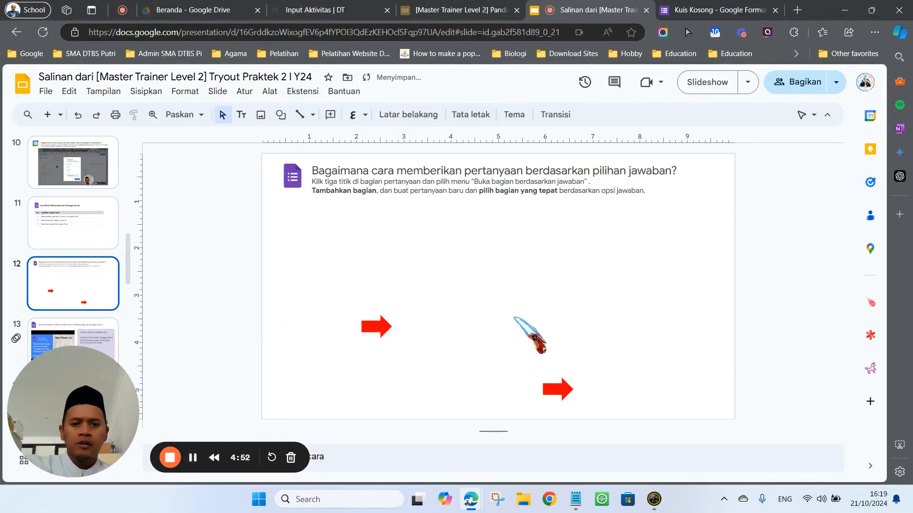
pyautogui.rightClick(513, 319)
pyautogui.click(570, 273)
pyautogui.moveTo(533, 306); pyautogui.dragTo(450, 306)
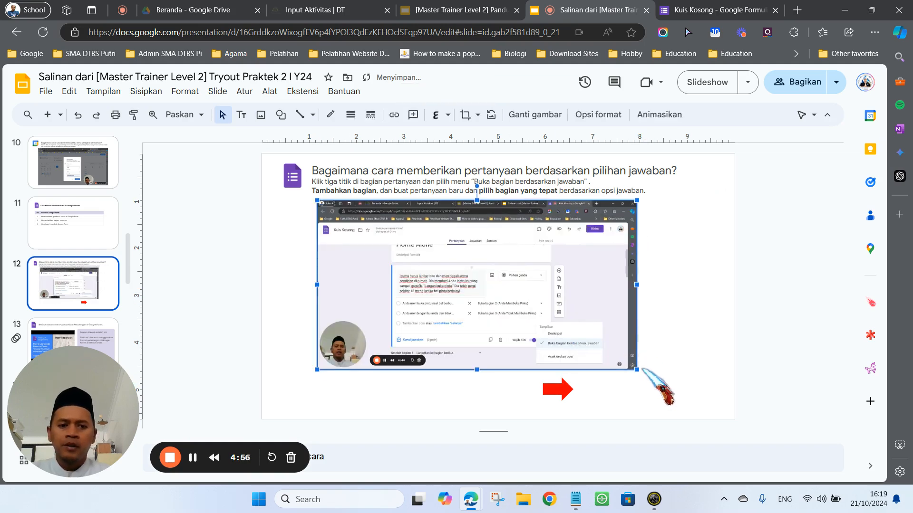
# - Enlarge the screenshot on slide 12, shift it clear of the left red arrow and bring that arrow to the front
pyautogui.moveTo(637, 369); pyautogui.dragTo(712, 410)
pyautogui.moveTo(523, 318); pyautogui.dragTo(628, 318)
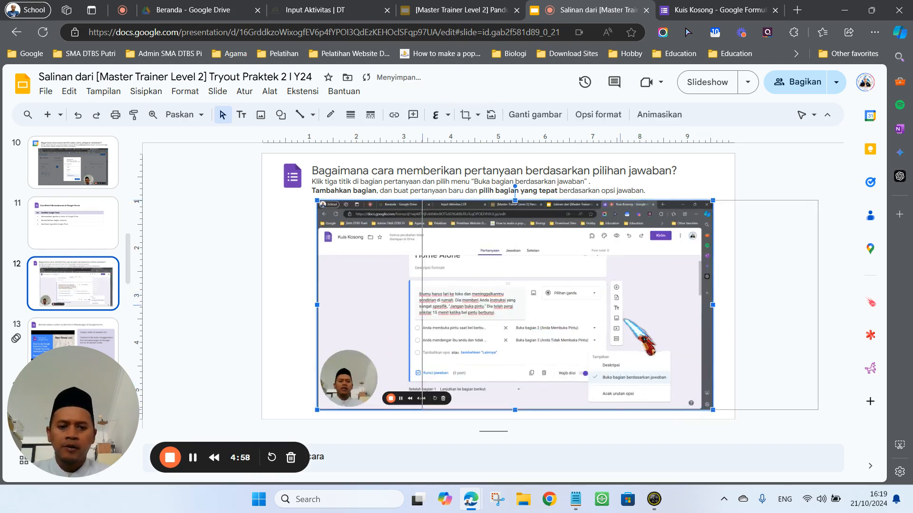
pyautogui.click(376, 327)
pyautogui.rightClick(374, 324)
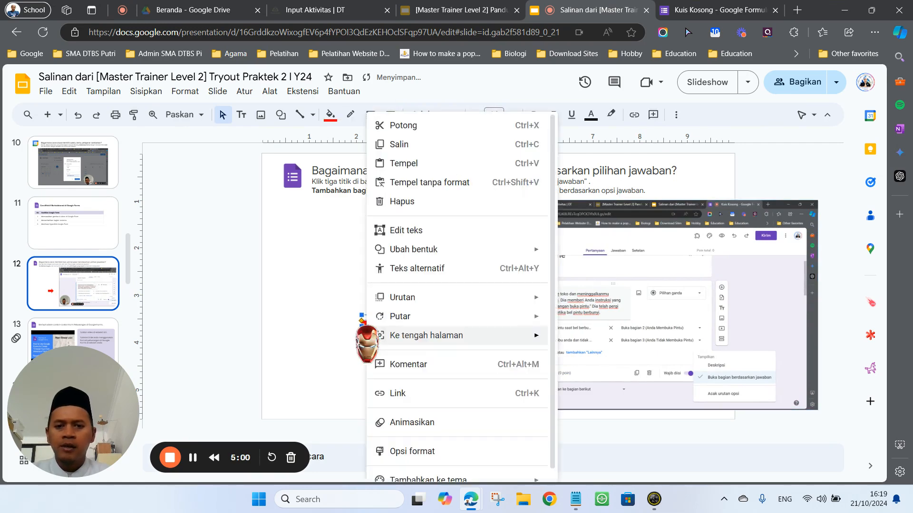
pyautogui.moveTo(430, 297)
pyautogui.click(581, 301)
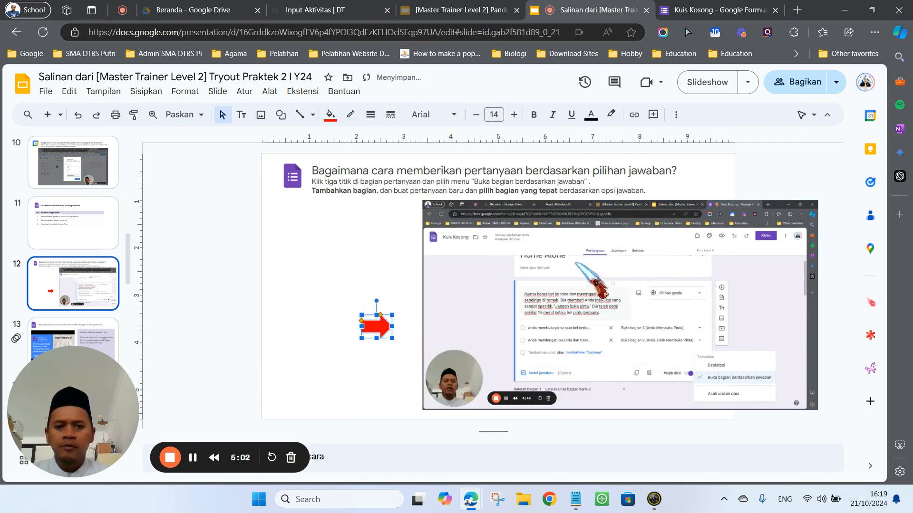
# - Bring the right red arrow to the front and recentre the enlarged screenshot beneath both arrows, below the heading text
pyautogui.click(670, 240)
pyautogui.moveTo(670, 240); pyautogui.dragTo(658, 208)
pyautogui.click(555, 391)
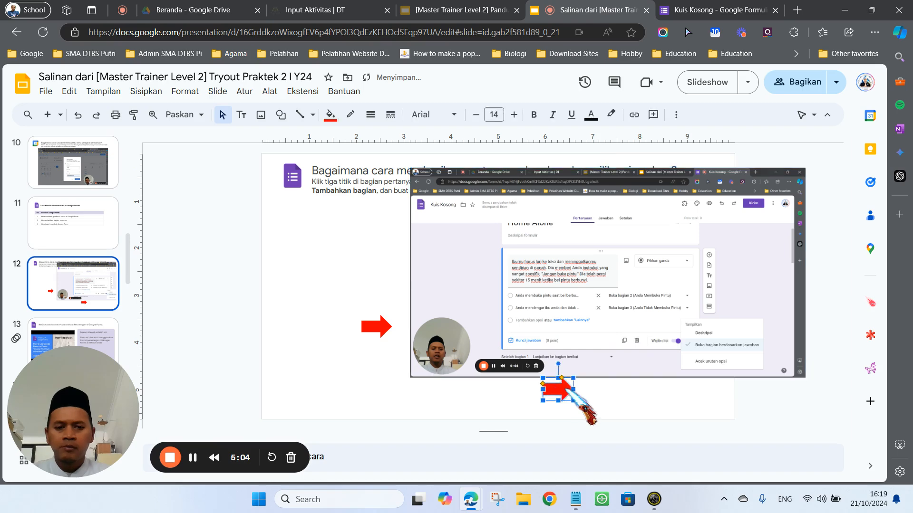
pyautogui.rightClick(564, 392)
pyautogui.moveTo(684, 298)
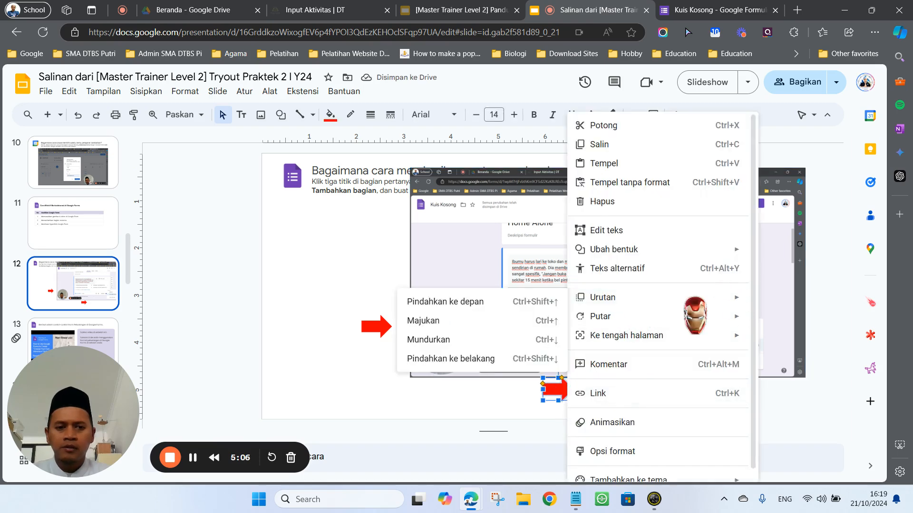
pyautogui.click(546, 299)
pyautogui.click(540, 309)
pyautogui.moveTo(539, 309); pyautogui.dragTo(568, 309)
# - Look over slide 13 on adventure form examples and open slide 14 on improving the functionality of a Google Form
pyautogui.scroll(-1, 87, 304)
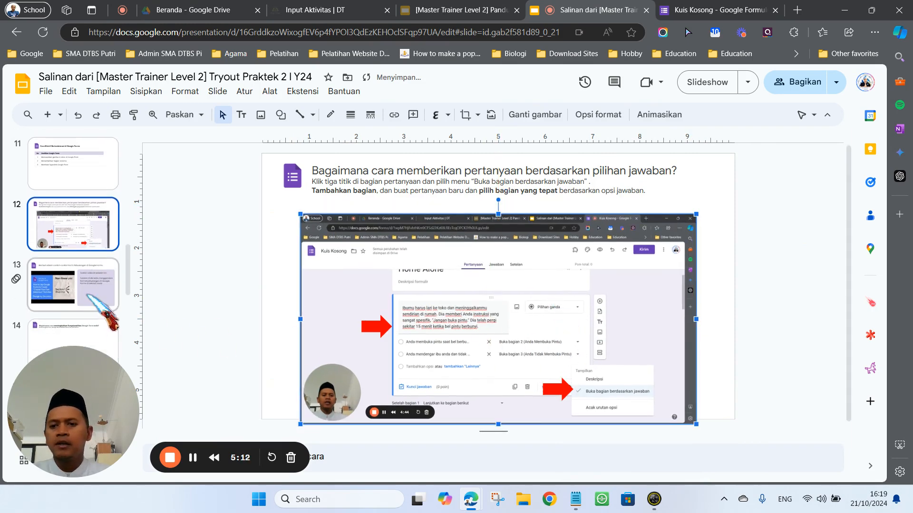
pyautogui.click(87, 291)
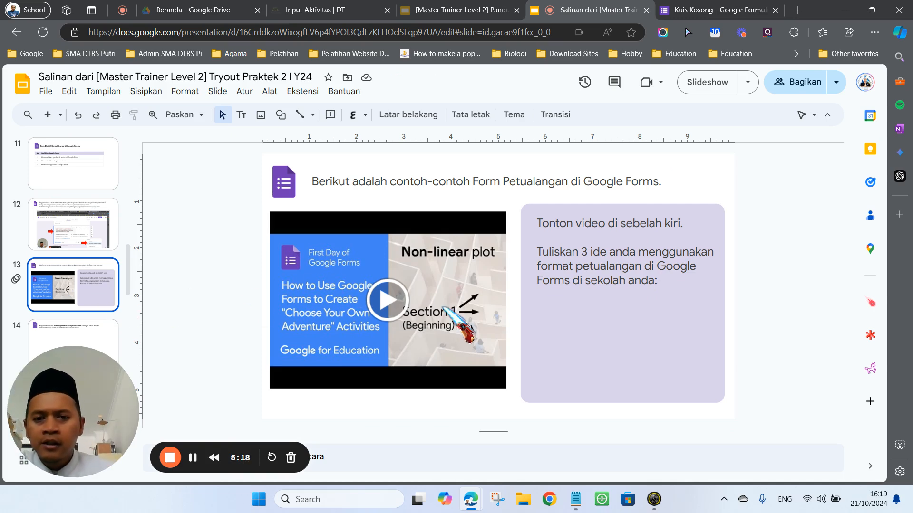
pyautogui.scroll(-1, 125, 304)
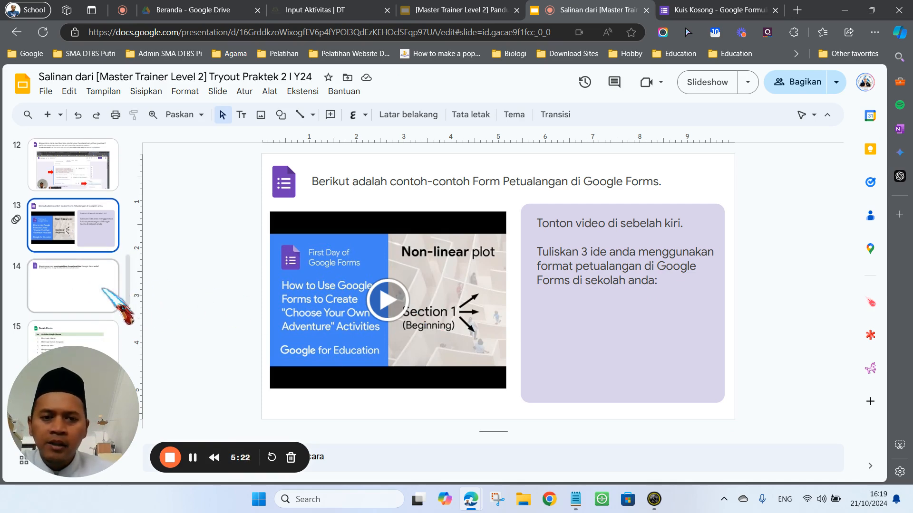
pyautogui.click(102, 288)
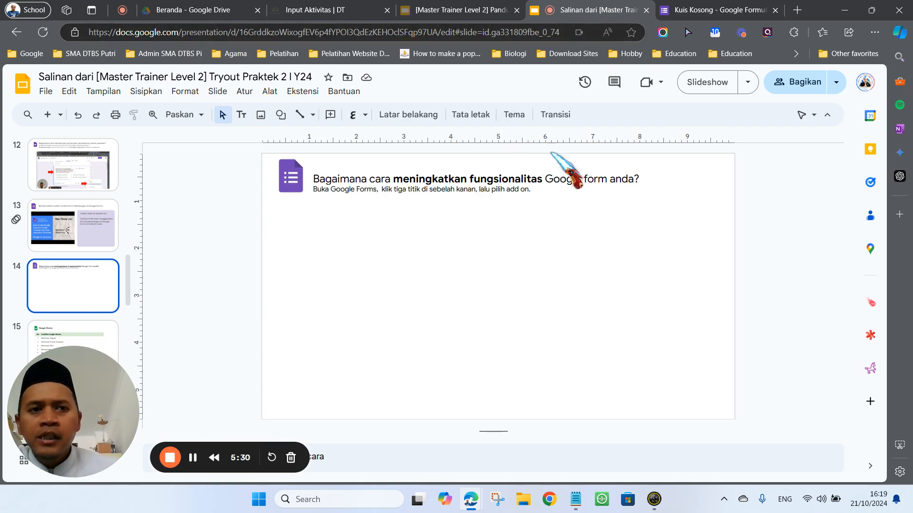
# - Switch to the Kuis Kosong form and look through its installed add-ons for formLimiter
pyautogui.click(705, 3)
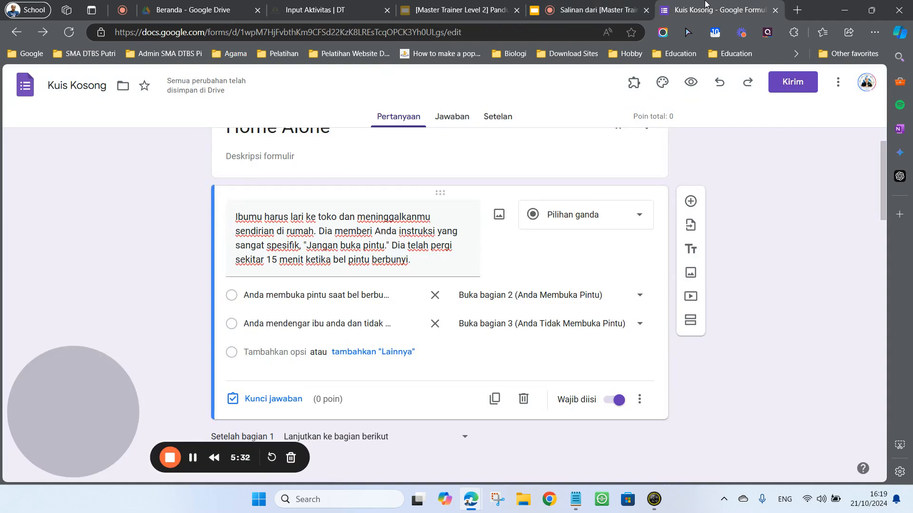
pyautogui.click(634, 83)
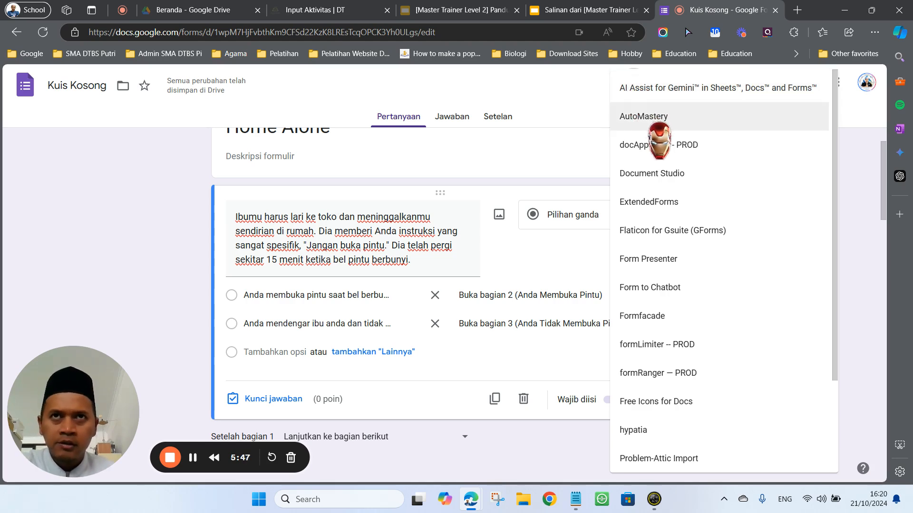
pyautogui.click(598, 102)
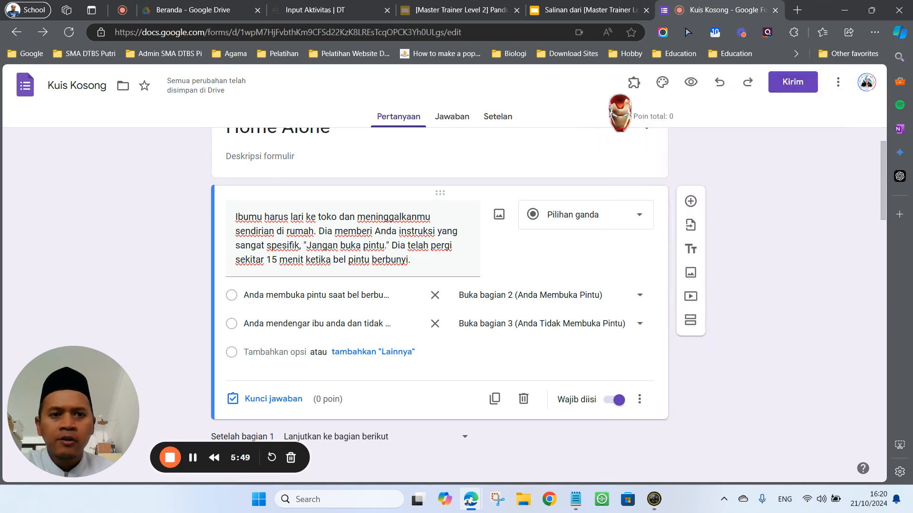
pyautogui.click(627, 87)
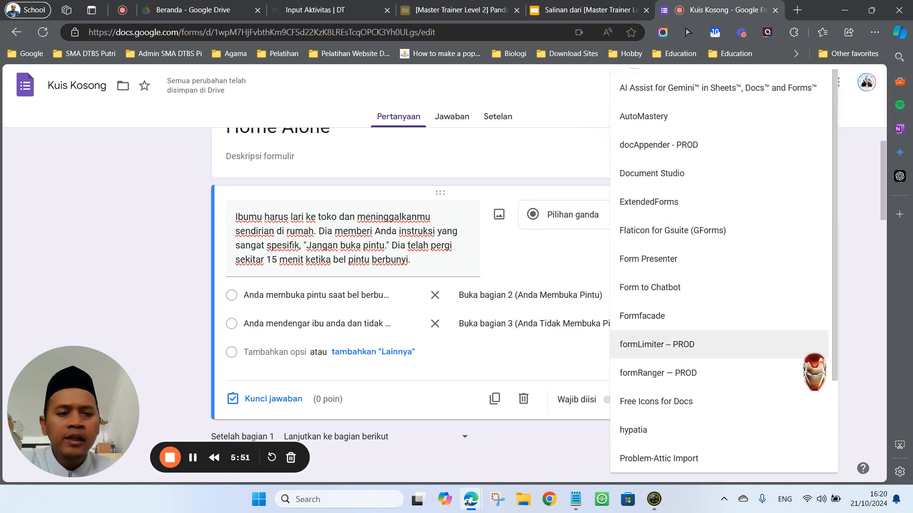
pyautogui.scroll(-3, 814, 373)
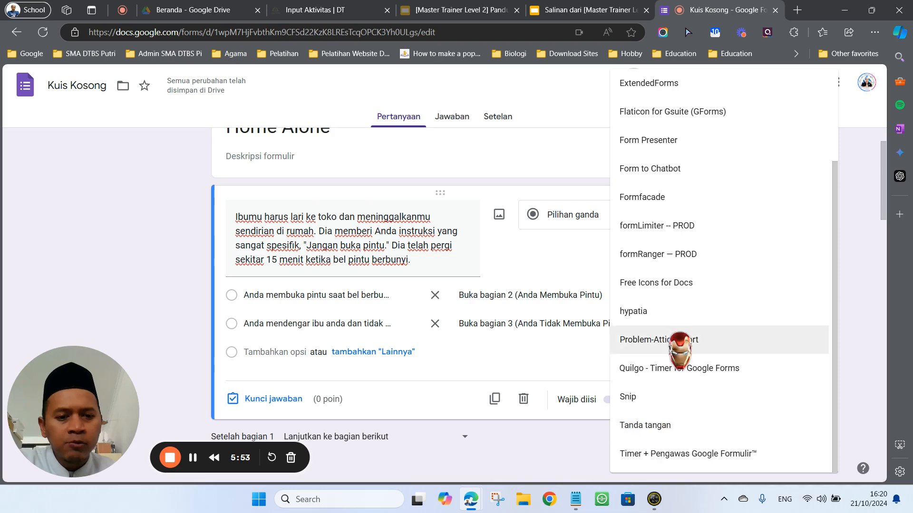
pyautogui.scroll(3, 694, 309)
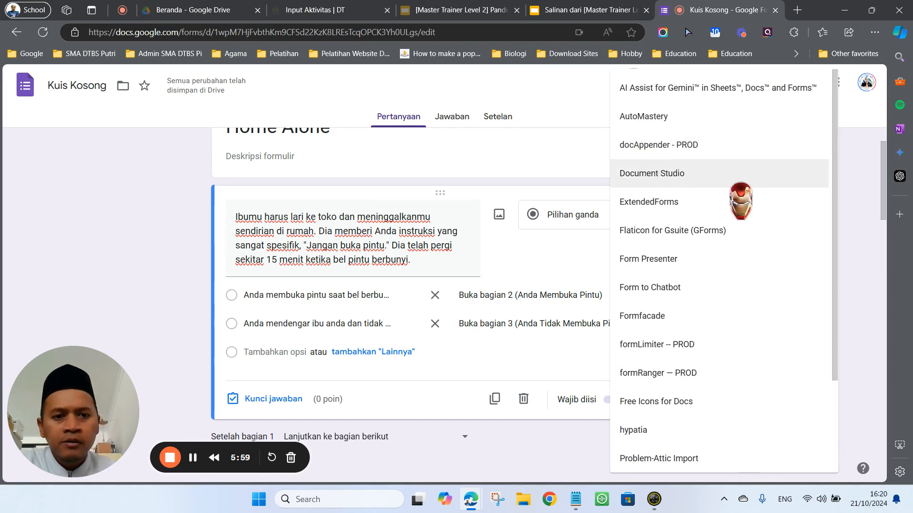
pyautogui.scroll(-3, 728, 248)
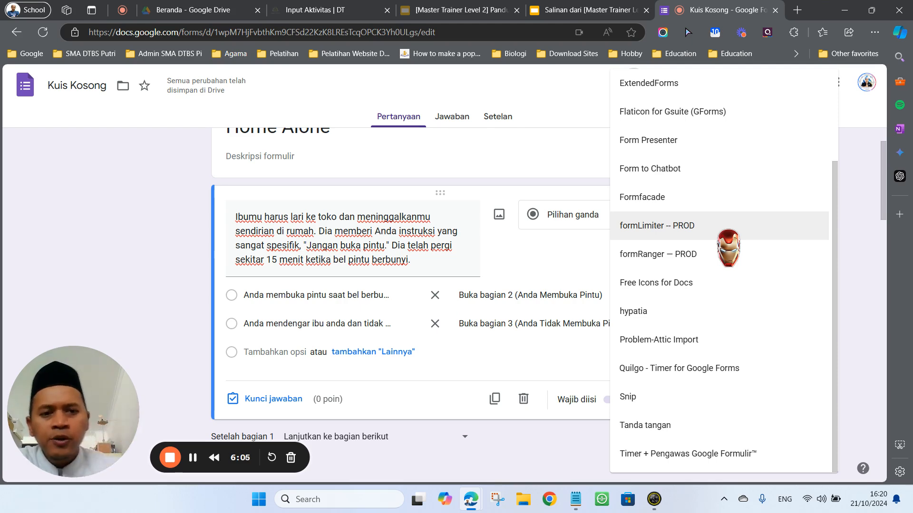
# - Open the "Set limit" settings of the formLimiter add-on and set the limit type to date and time
pyautogui.click(720, 227)
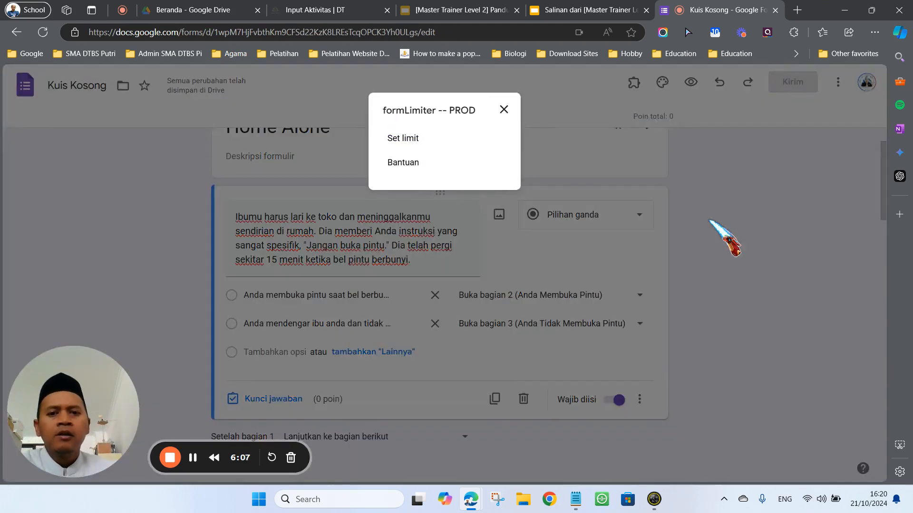
pyautogui.click(409, 138)
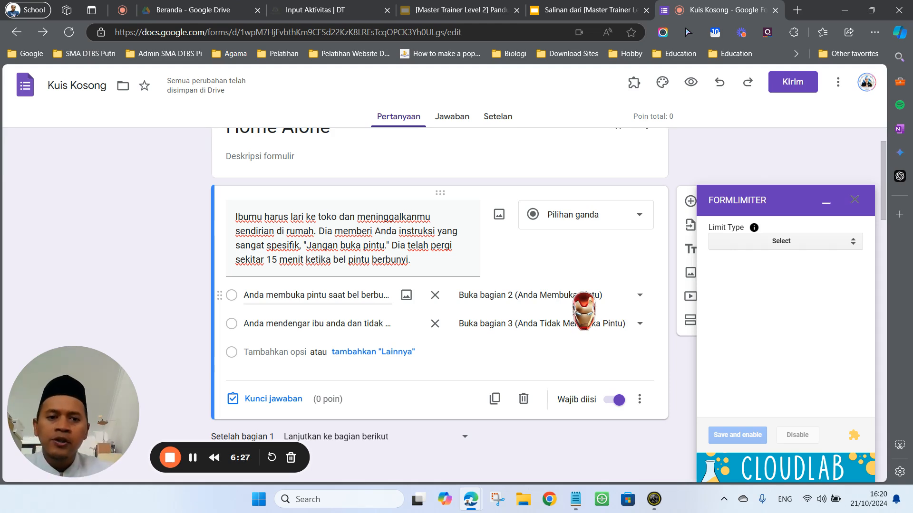
pyautogui.click(802, 243)
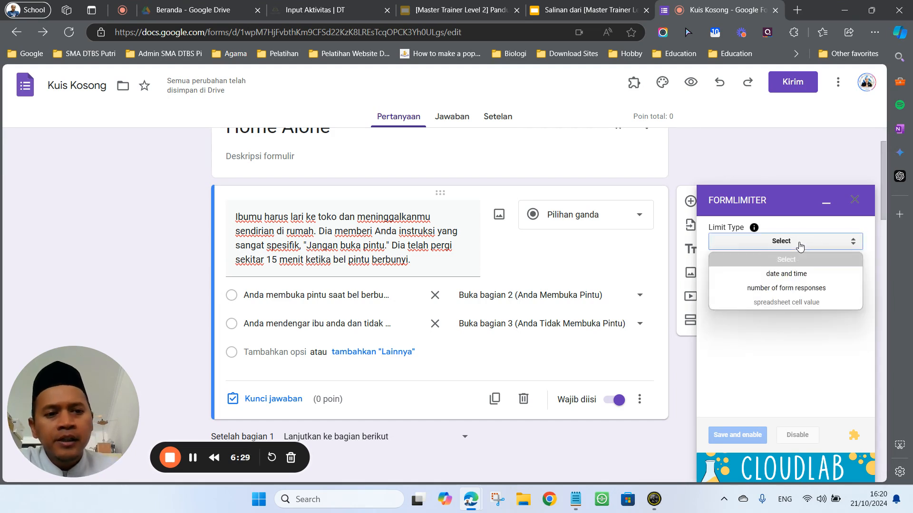
pyautogui.click(774, 274)
# - Set the form's closing deadline to 10/22/2024 at 4:20 PM, save and enable the limit, and close formLimiter
pyautogui.click(764, 294)
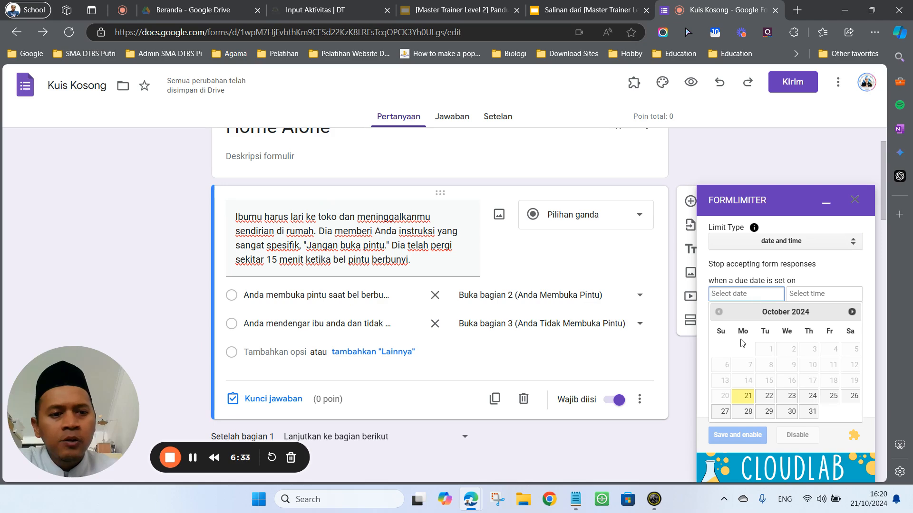
pyautogui.click(770, 401)
pyautogui.click(814, 295)
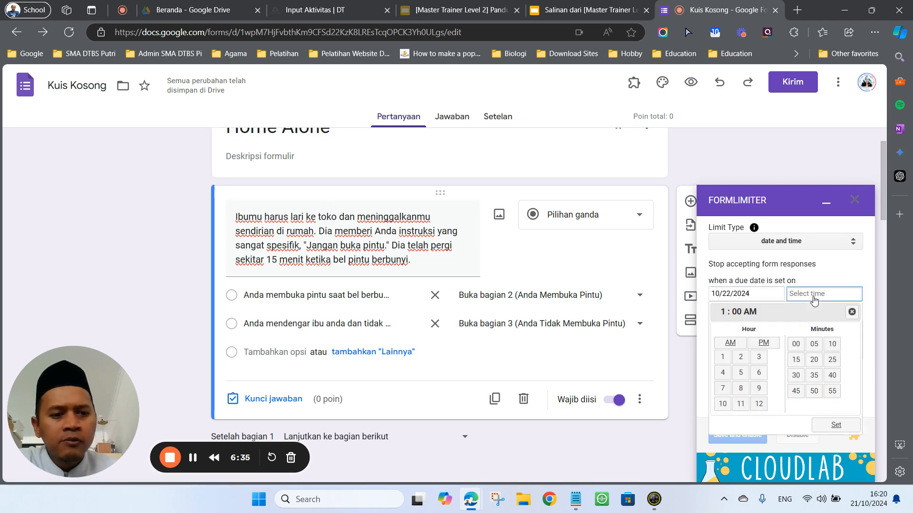
pyautogui.click(723, 373)
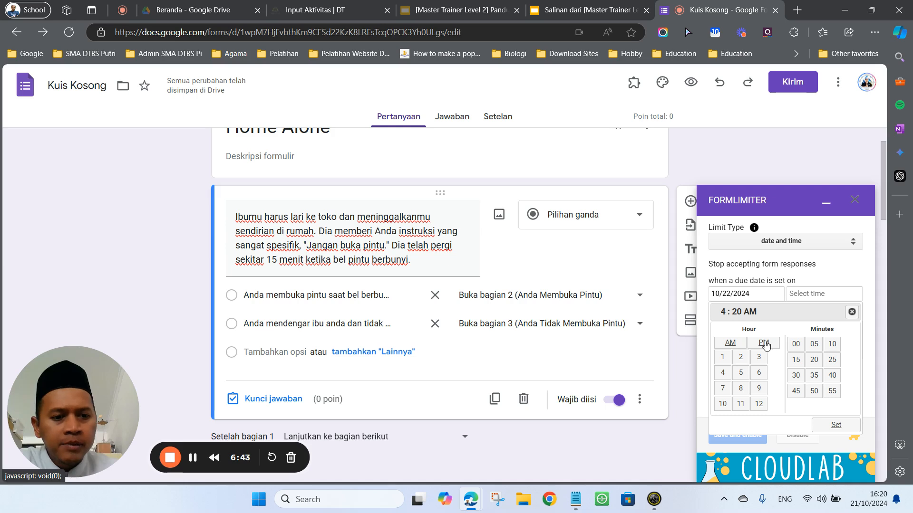
pyautogui.click(834, 424)
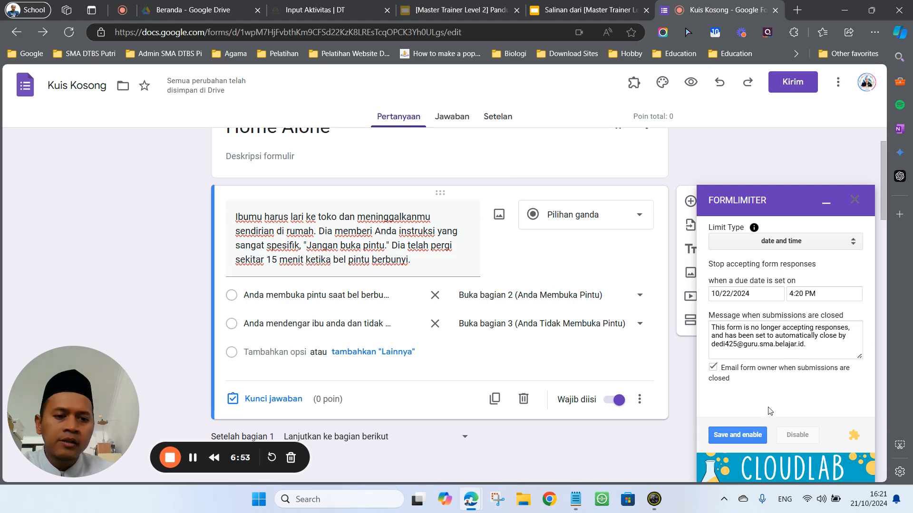
pyautogui.click(735, 442)
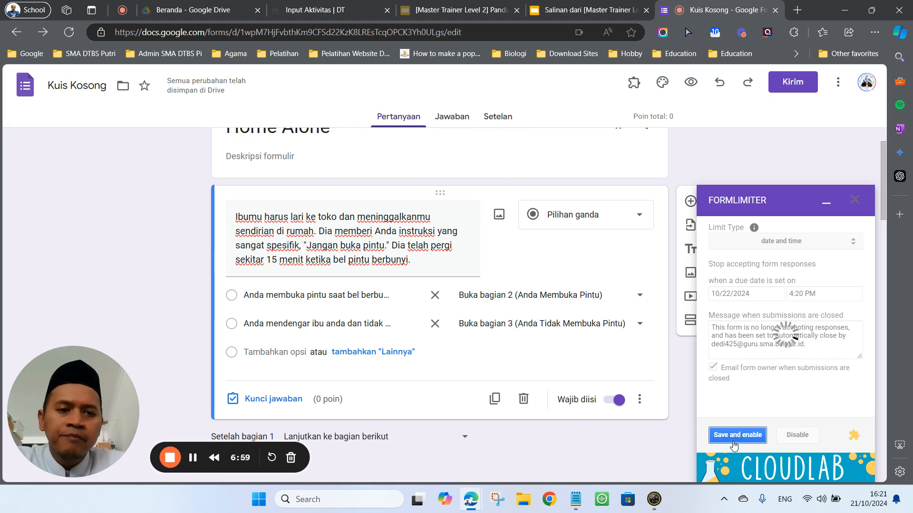
pyautogui.click(854, 199)
pyautogui.click(633, 82)
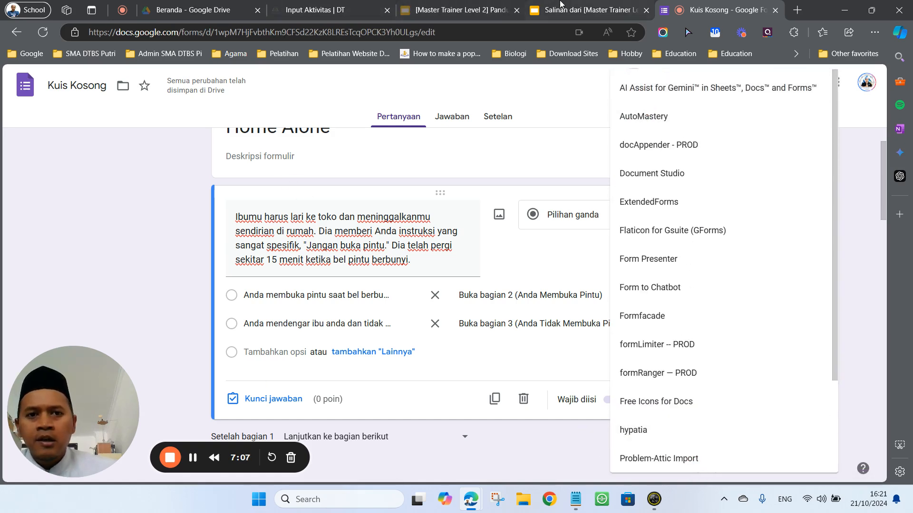
pyautogui.click(572, 134)
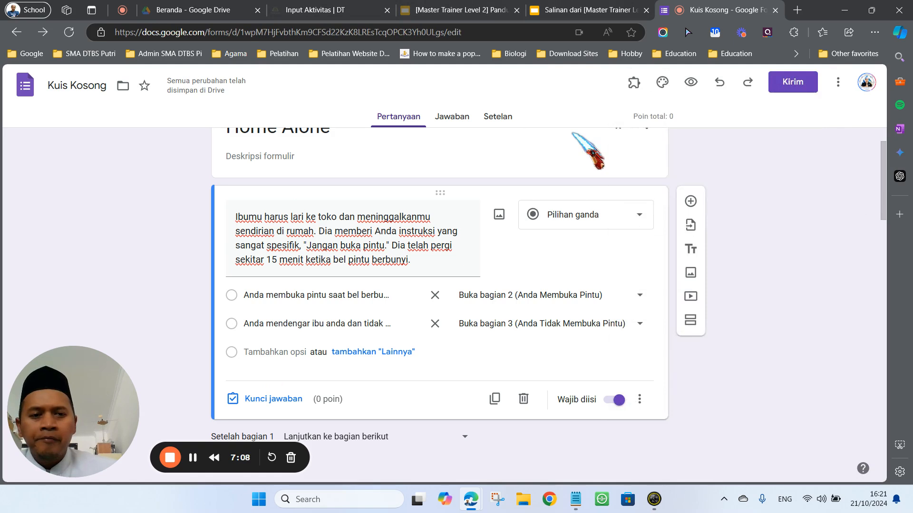
pyautogui.click(633, 83)
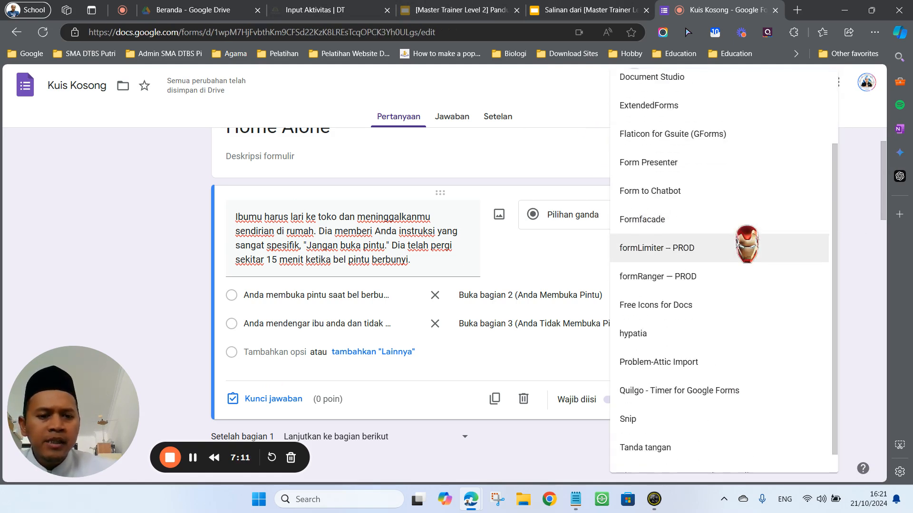
pyautogui.click(855, 167)
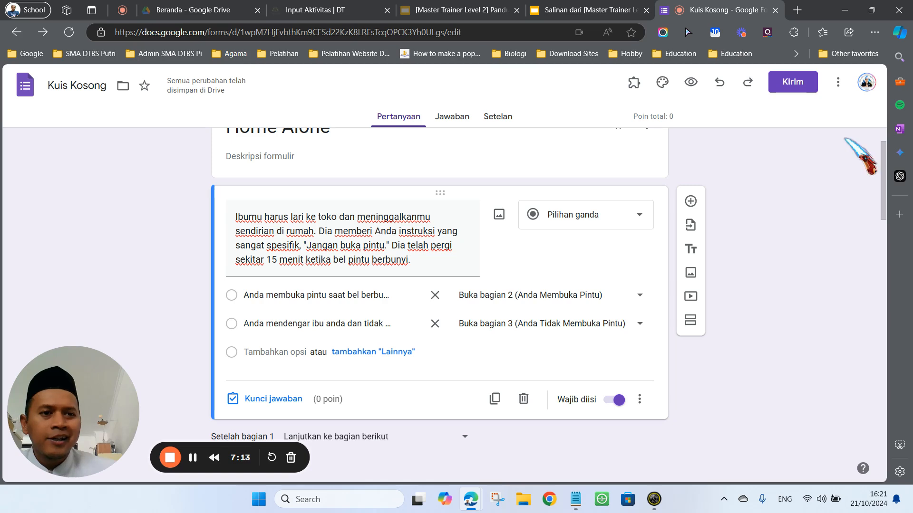
# - Open the Google Workspace Marketplace through "Dapatkan add-on" and browse the add-ons compatible with Forms
pyautogui.click(838, 81)
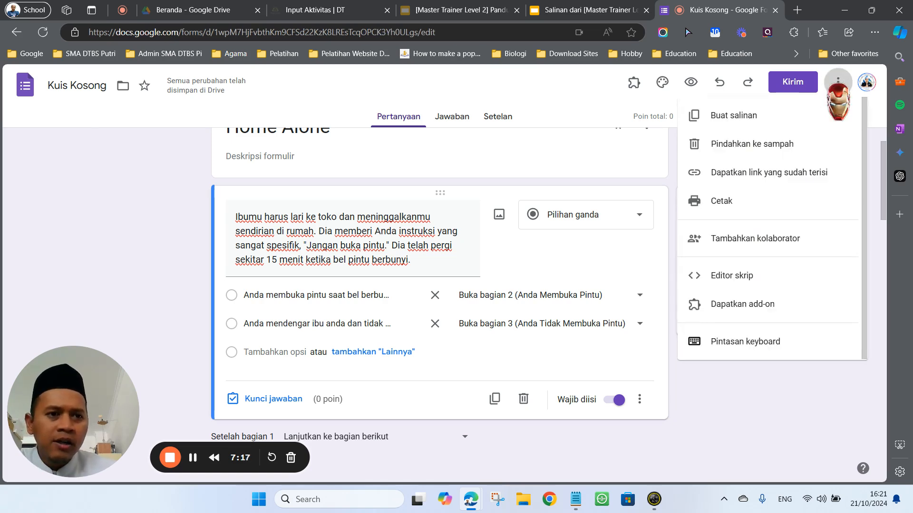
pyautogui.click(754, 306)
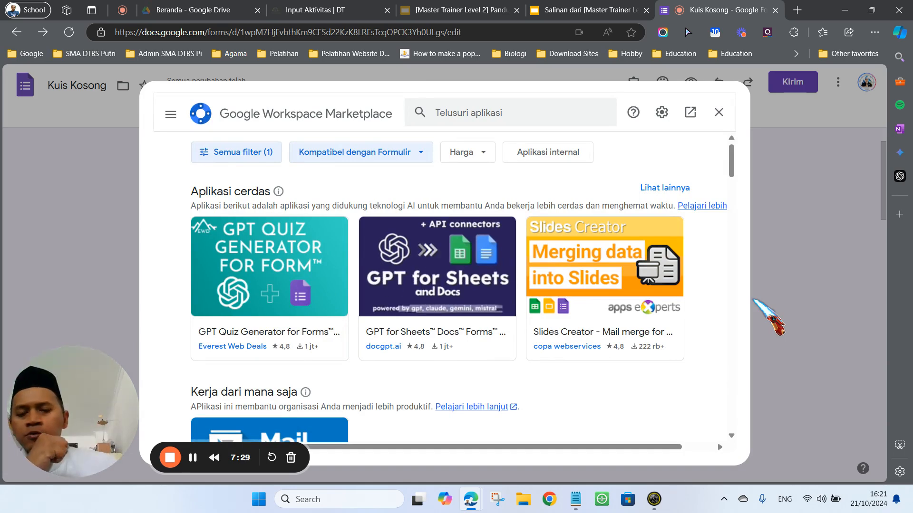
pyautogui.scroll(-7, 601, 311)
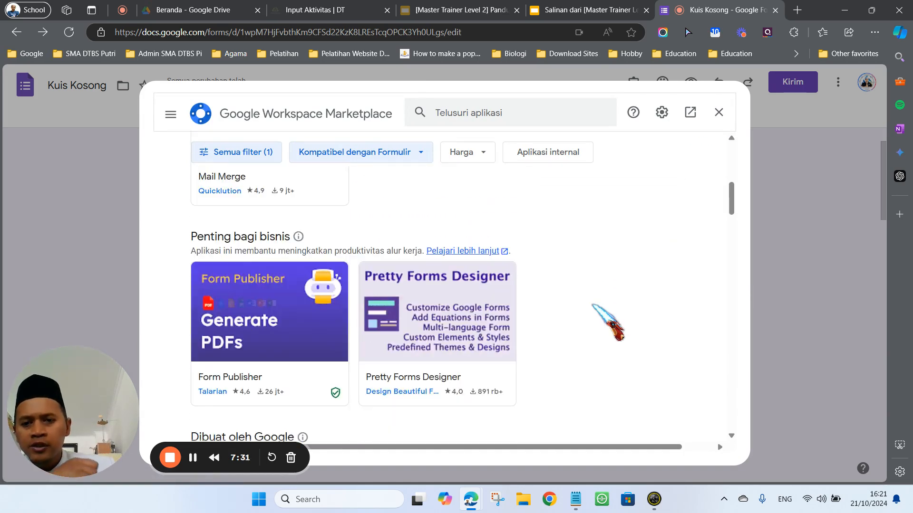
pyautogui.scroll(-3, 603, 316)
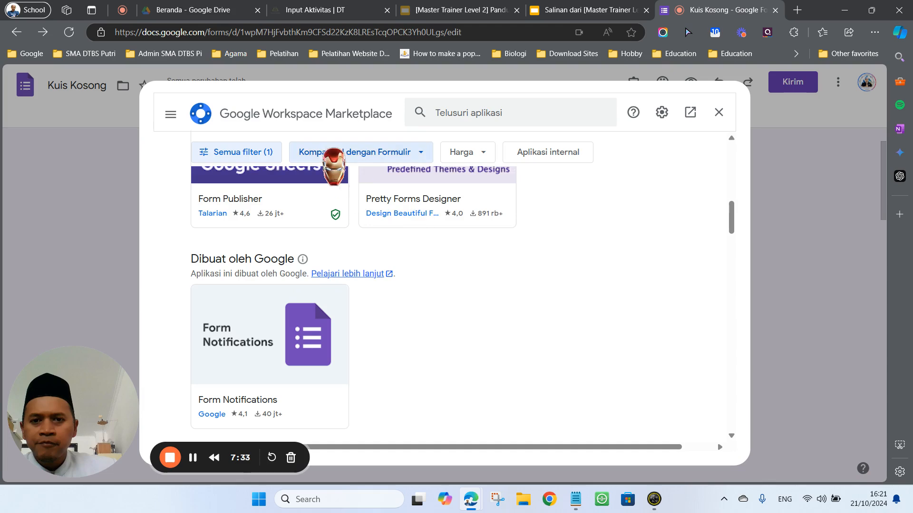
pyautogui.scroll(2, 376, 194)
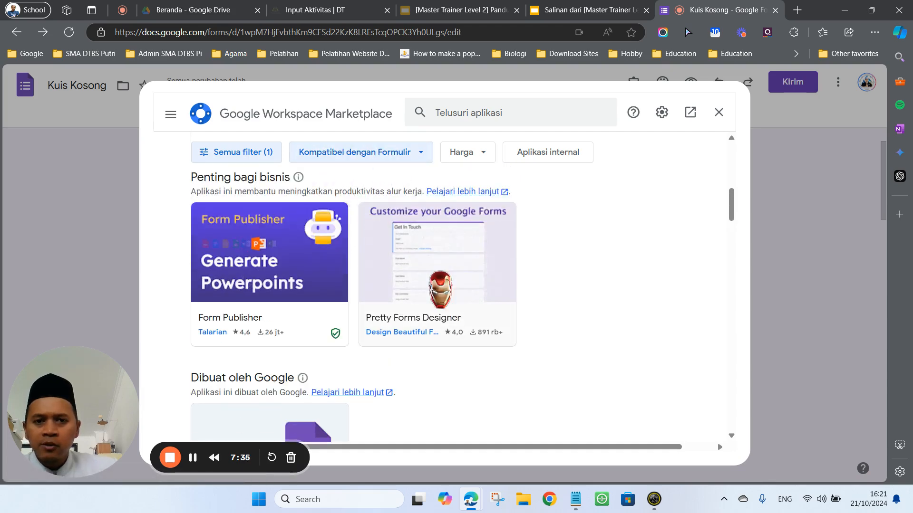
pyautogui.scroll(-2, 439, 289)
pyautogui.scroll(-5, 441, 276)
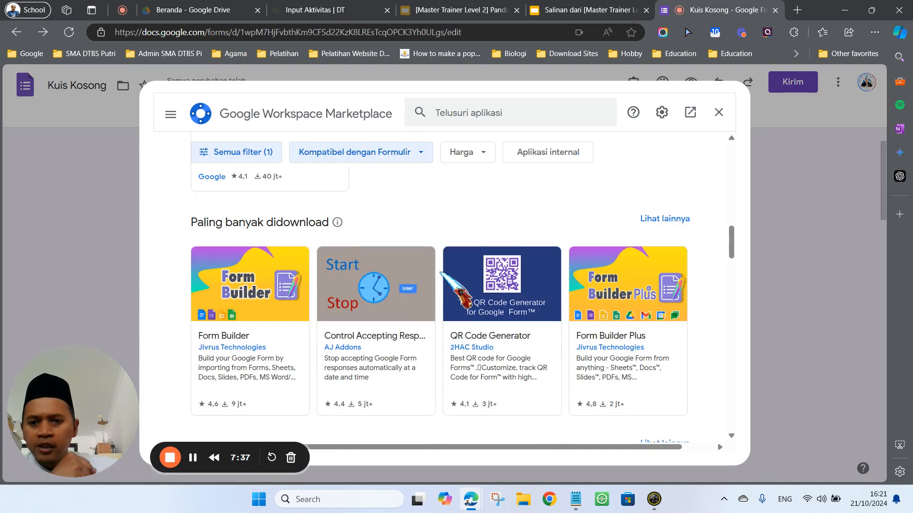
pyautogui.scroll(-3, 441, 274)
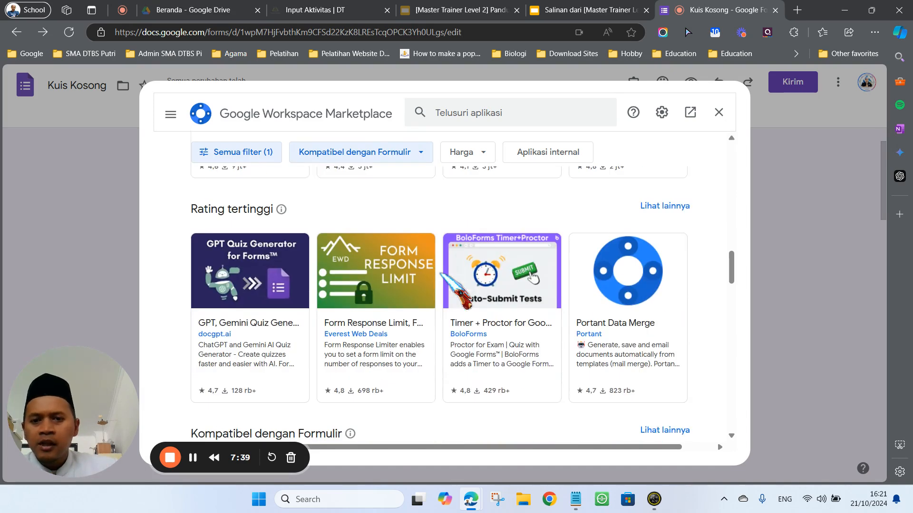
# - Paste the screenshot of the Forms add-ons in the Marketplace onto slide 14, then shrink it and place it on the slide's right half
pyautogui.scroll(3, 266, 280)
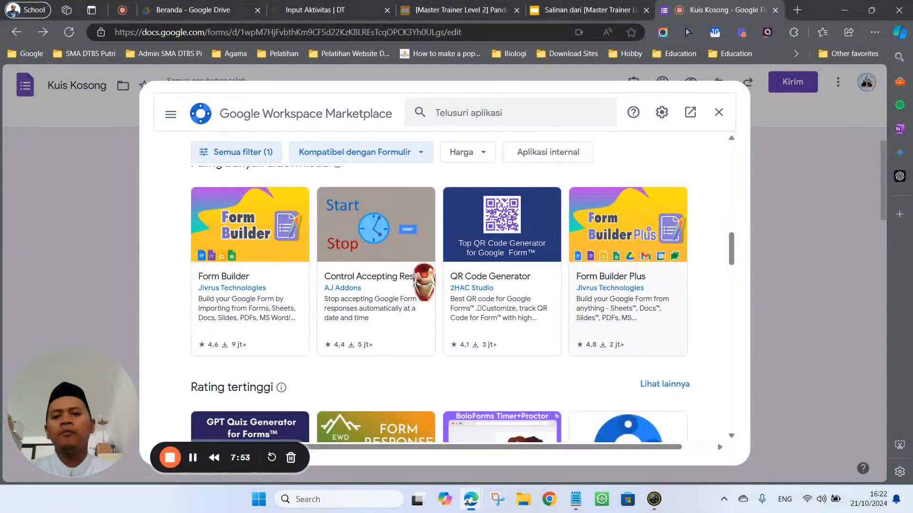
pyautogui.click(193, 458)
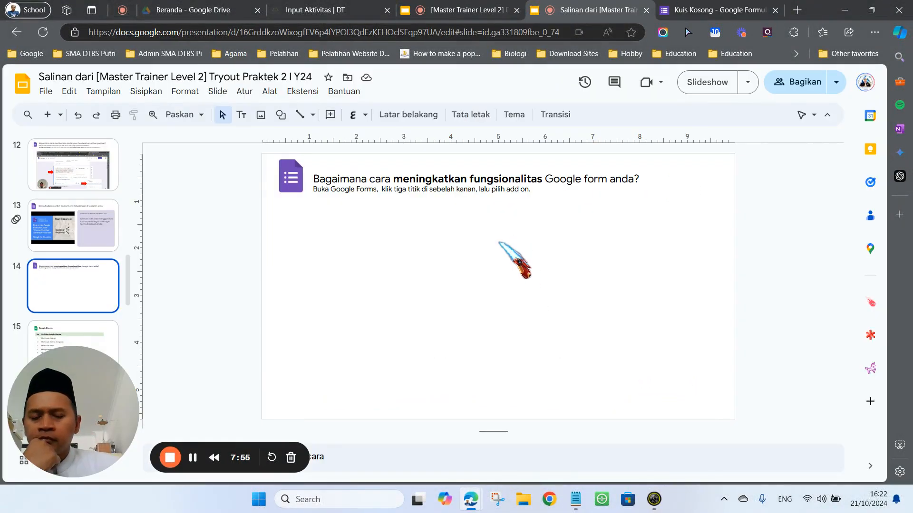
pyautogui.rightClick(497, 241)
pyautogui.click(523, 276)
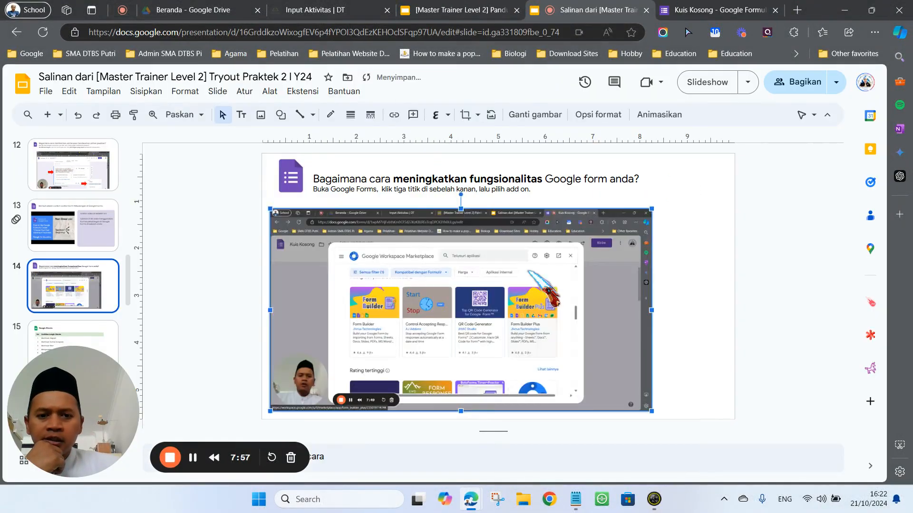
pyautogui.moveTo(443, 296); pyautogui.dragTo(498, 293)
pyautogui.moveTo(326, 407); pyautogui.dragTo(460, 336)
pyautogui.moveTo(591, 292); pyautogui.dragTo(611, 320)
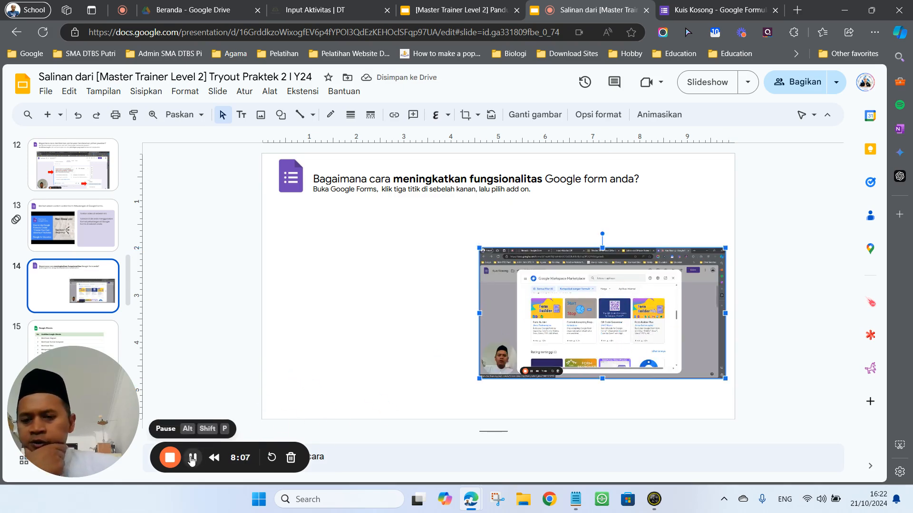
# - Paste the Kuis Kosong form editor screenshot onto slide 14, position it beside the Marketplace screenshot, and enlarge it
pyautogui.rightClick(369, 280)
pyautogui.click(409, 272)
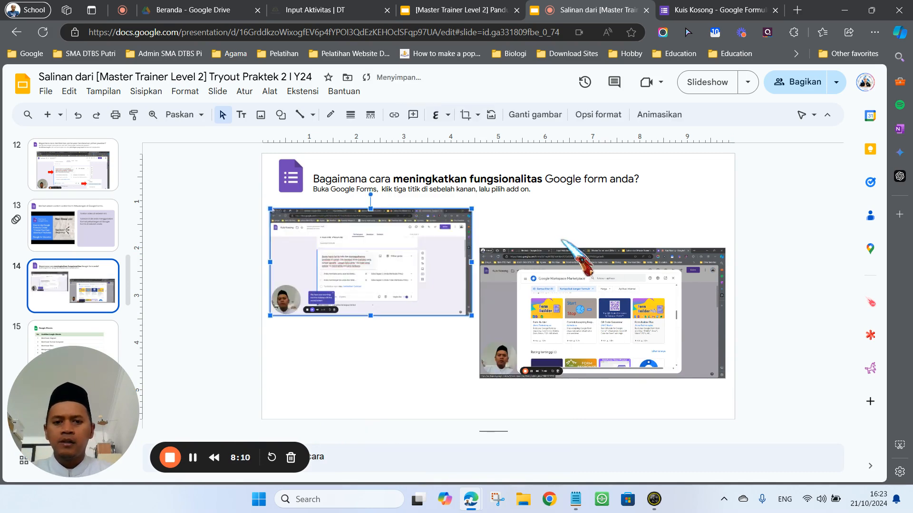
pyautogui.moveTo(425, 262); pyautogui.dragTo(427, 319)
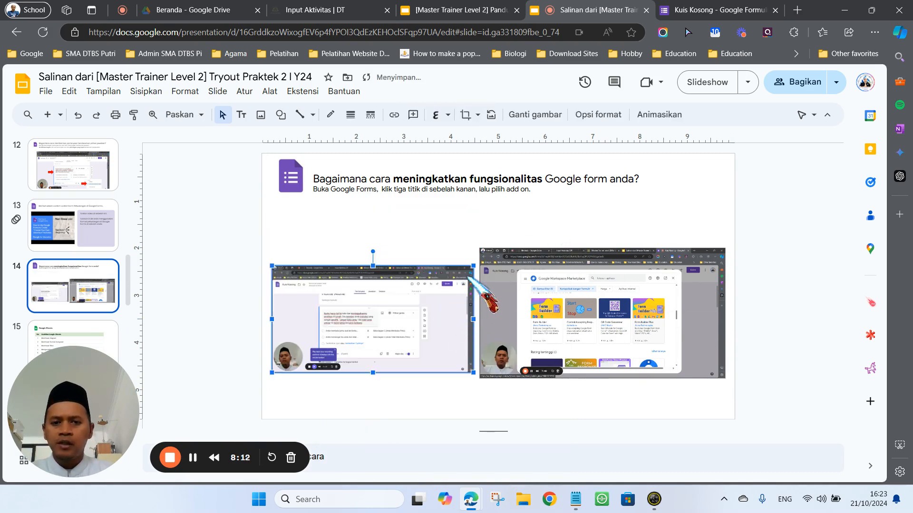
pyautogui.moveTo(473, 266); pyautogui.dragTo(529, 236)
# - Shift the Marketplace screenshot slightly past the slide's right edge and start cropping it
pyautogui.click(627, 333)
pyautogui.moveTo(627, 333); pyautogui.dragTo(648, 328)
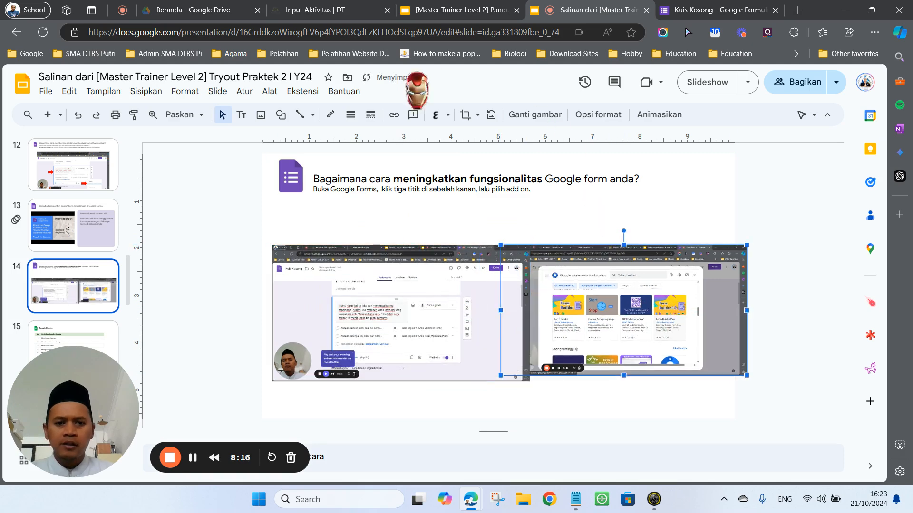
pyautogui.click(465, 114)
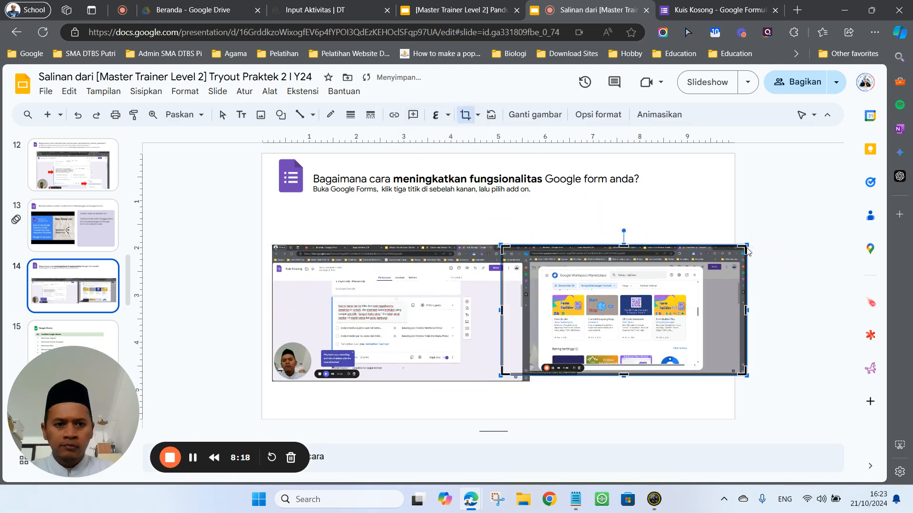